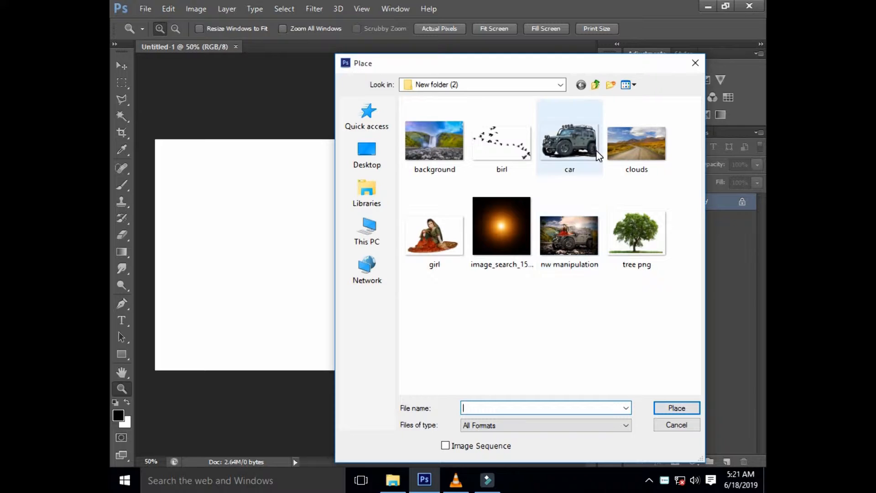
# Place the background waterfall image in the document and scale it to about 61% to cover the whole canvas.
pyautogui.click(439, 147)
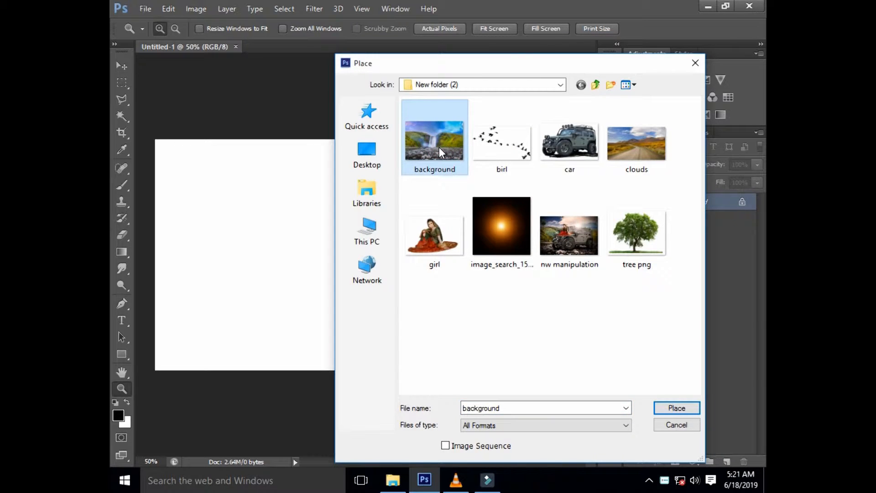
pyautogui.doubleClick(438, 146)
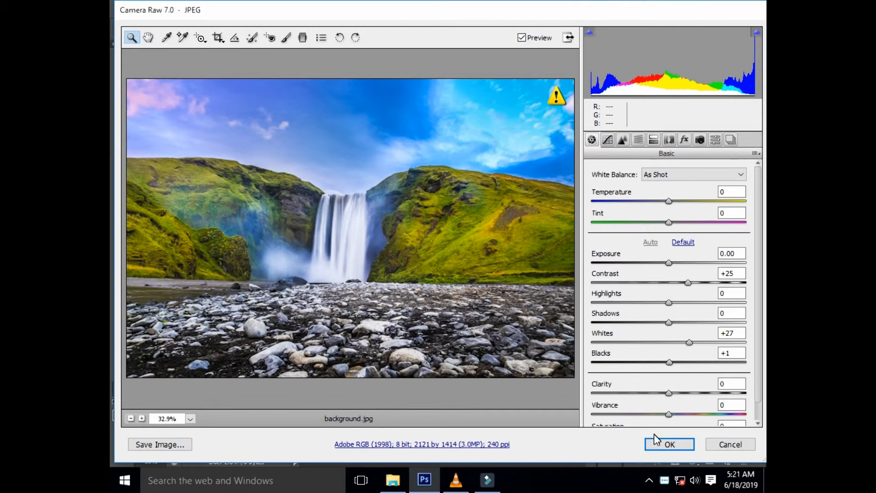
pyautogui.click(655, 442)
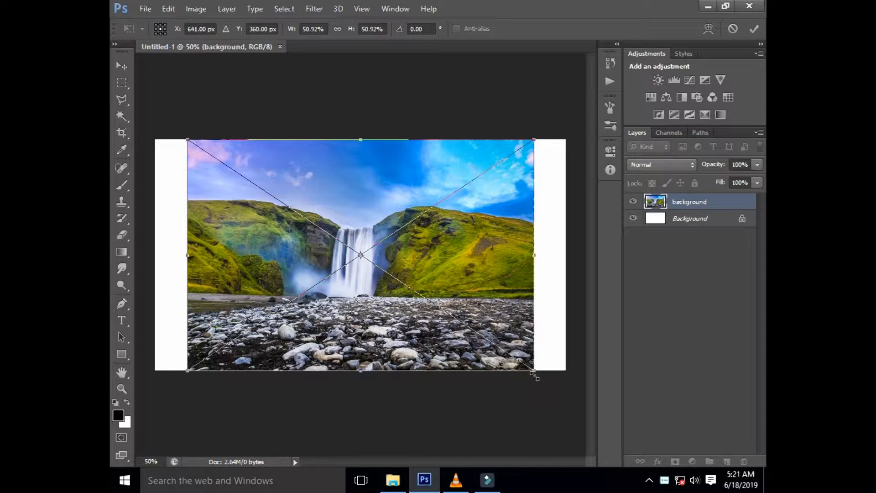
pyautogui.moveTo(534, 373); pyautogui.dragTo(555, 397)
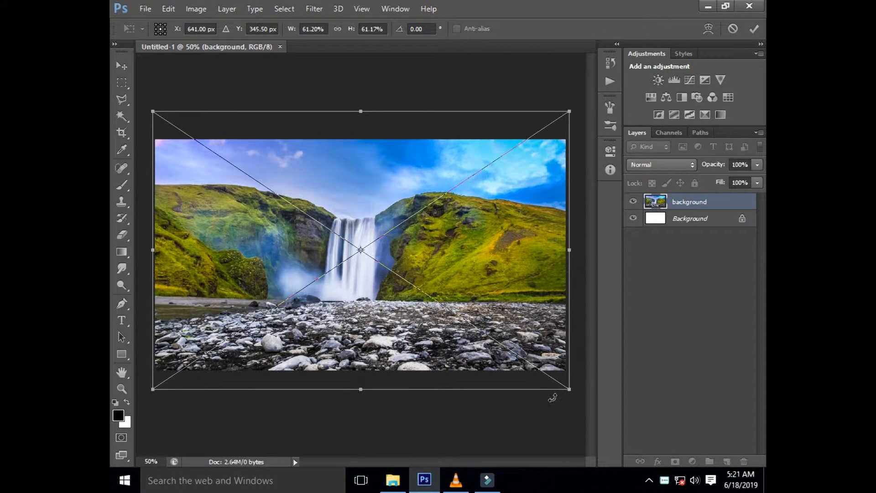
pyautogui.press('z')
pyautogui.press('Return')
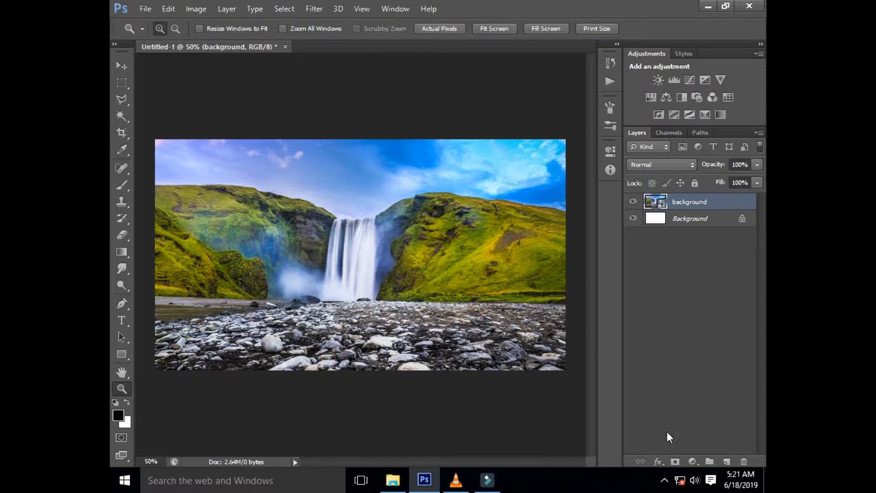
# Add a layer mask to the waterfall layer and fade out its sky with repeated downward gradients.
pyautogui.click(675, 461)
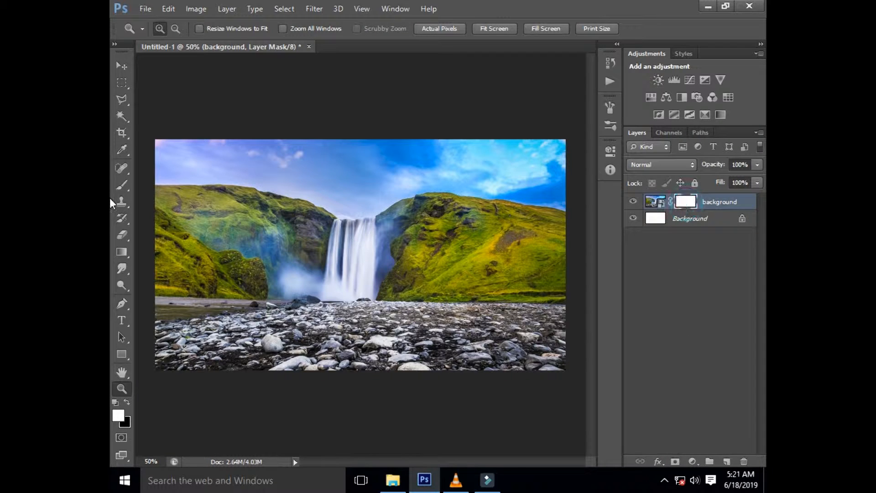
pyautogui.click(122, 252)
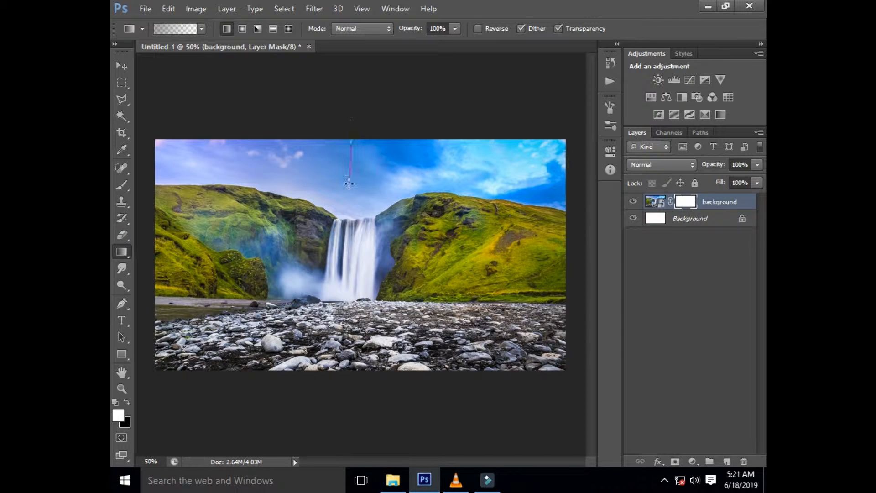
pyautogui.moveTo(349, 183); pyautogui.dragTo(349, 184)
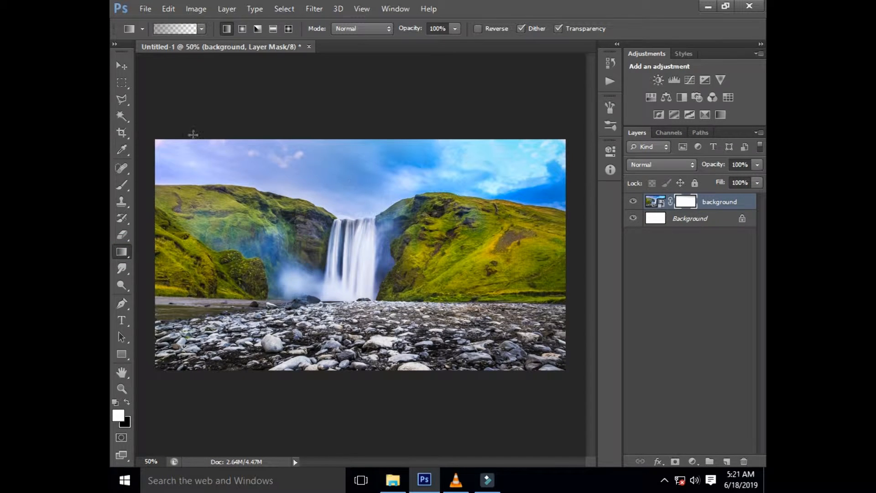
pyautogui.moveTo(200, 178); pyautogui.dragTo(200, 178)
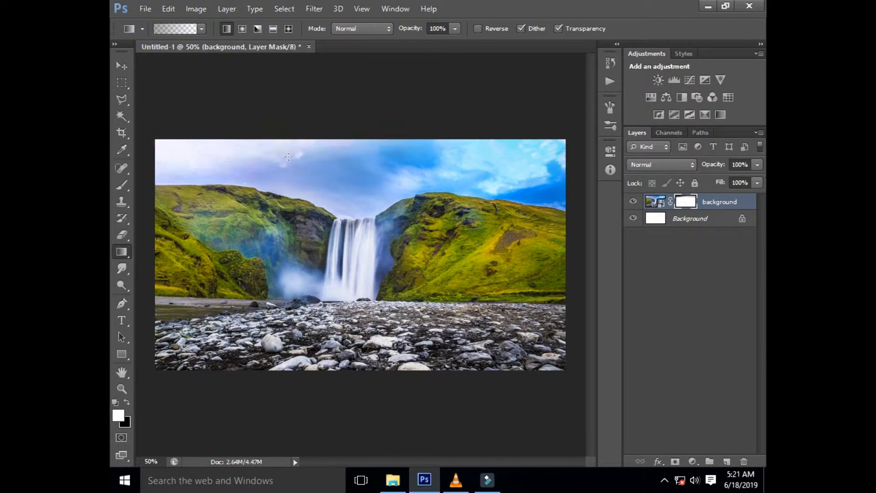
pyautogui.moveTo(286, 152); pyautogui.dragTo(287, 179)
pyautogui.moveTo(359, 149); pyautogui.dragTo(355, 184)
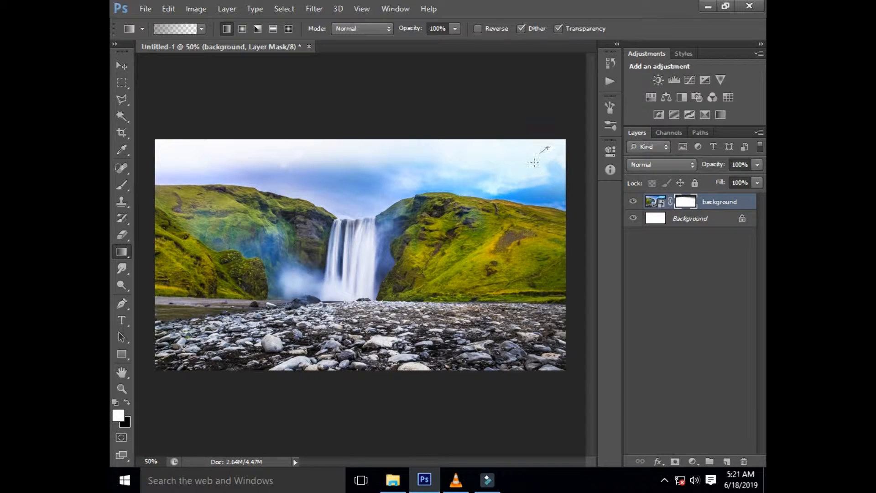
pyautogui.moveTo(534, 163); pyautogui.dragTo(536, 208)
pyautogui.moveTo(358, 155); pyautogui.dragTo(348, 206)
pyautogui.moveTo(369, 172); pyautogui.dragTo(361, 200)
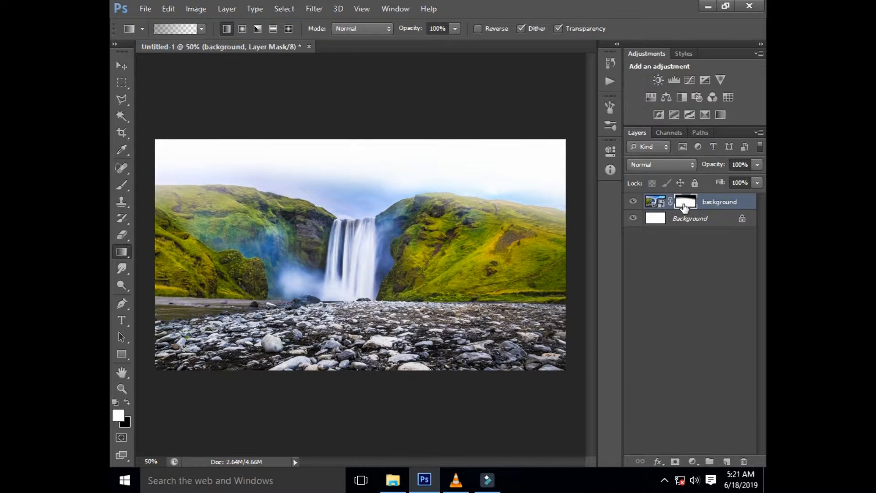
# Place the clouds image, move it beneath the waterfall layer, and toggle its visibility to compare the sky.
pyautogui.click(145, 9)
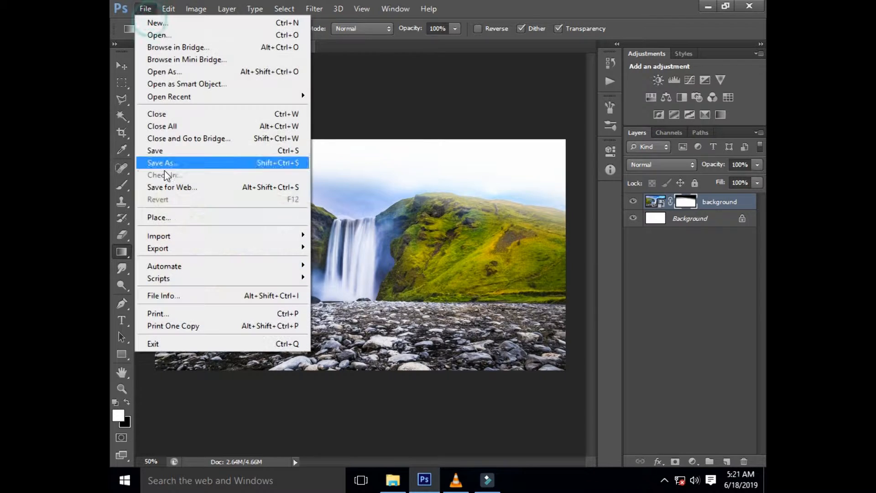
pyautogui.click(169, 213)
pyautogui.doubleClick(647, 163)
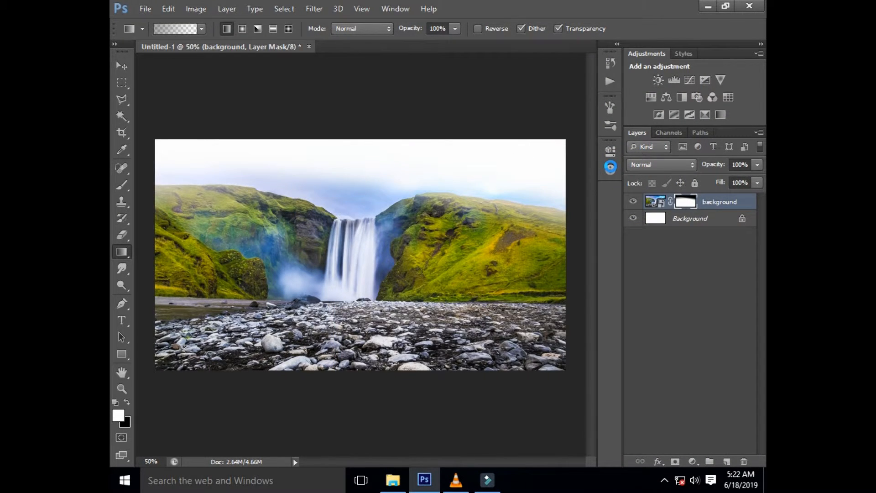
pyautogui.press('Return')
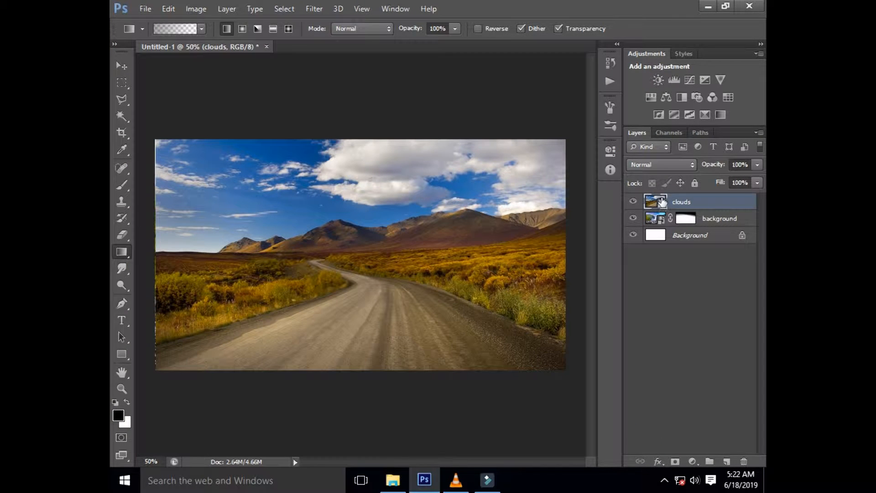
pyautogui.moveTo(657, 201); pyautogui.dragTo(662, 227)
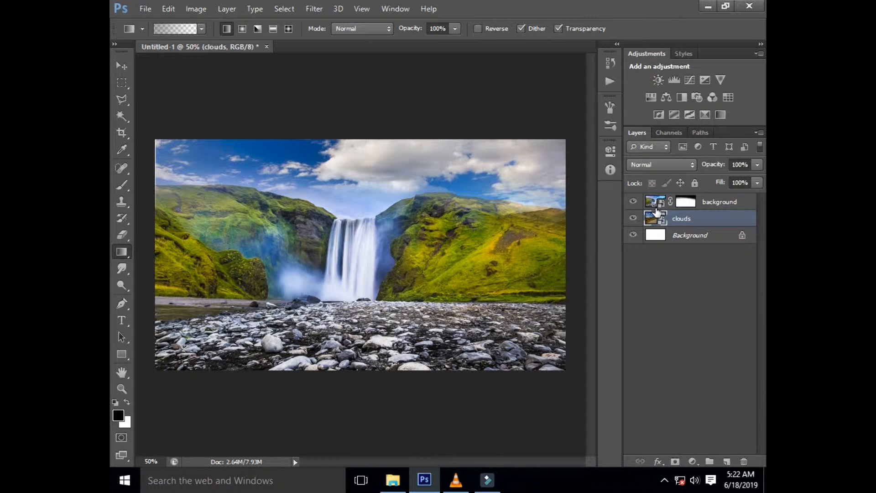
pyautogui.click(633, 218)
pyautogui.click(632, 218)
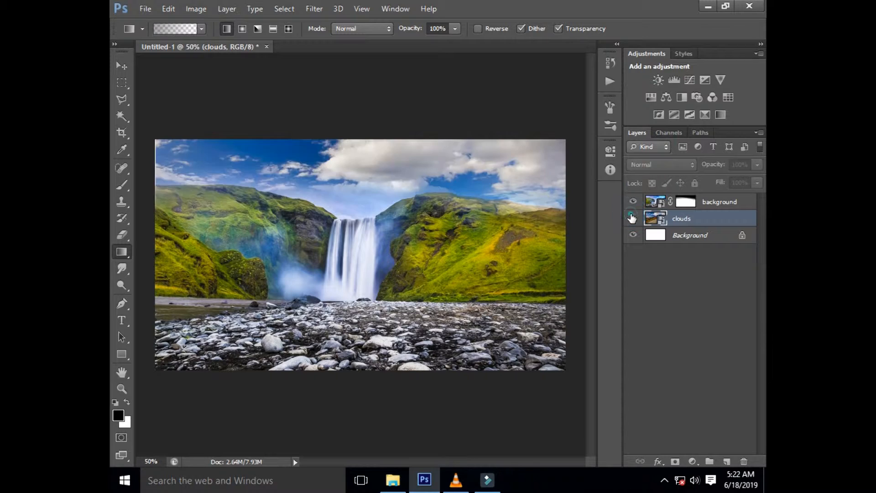
pyautogui.click(633, 218)
pyautogui.click(632, 218)
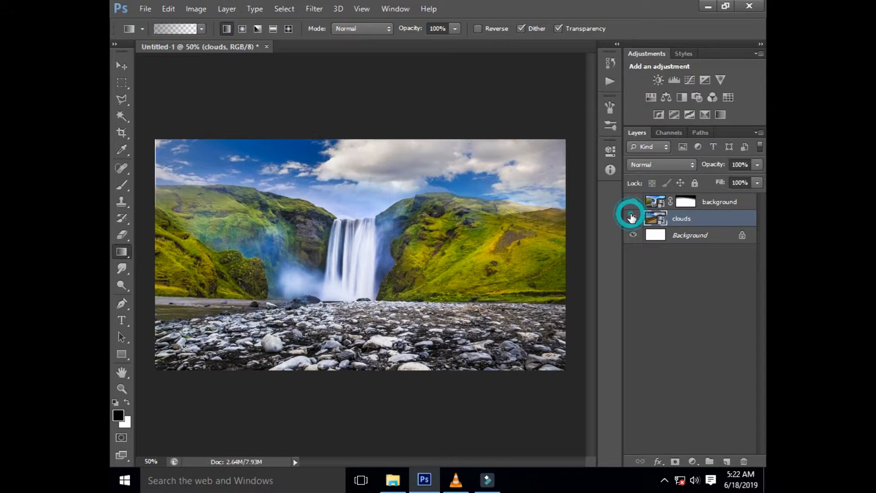
# Paint white on the waterfall layer's mask with a soft 78 px brush to restore the faded hill ridge.
pyautogui.click(703, 202)
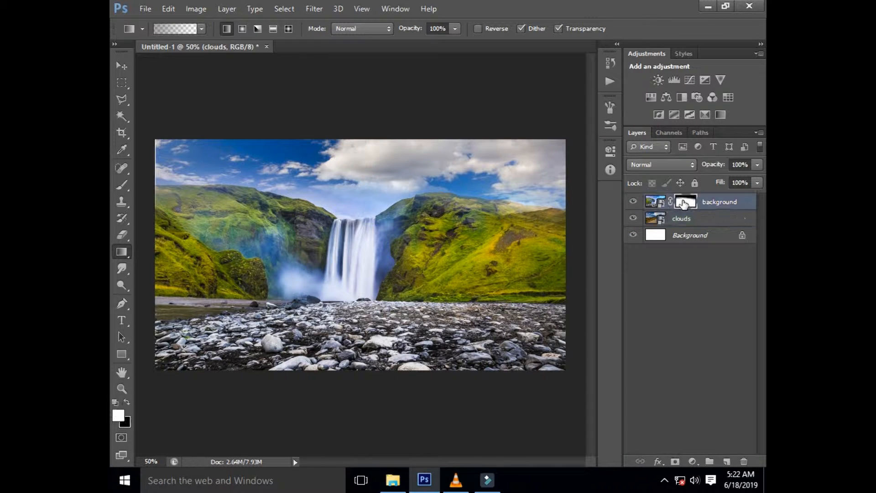
pyautogui.click(120, 186)
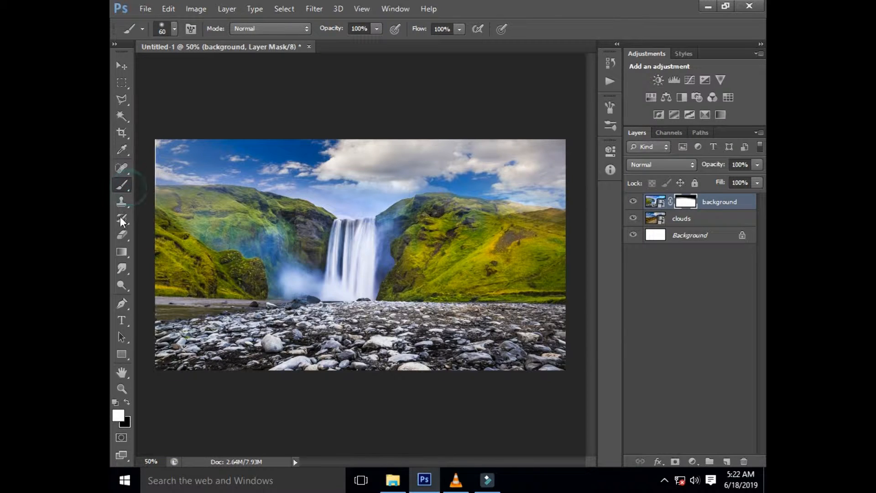
pyautogui.click(119, 413)
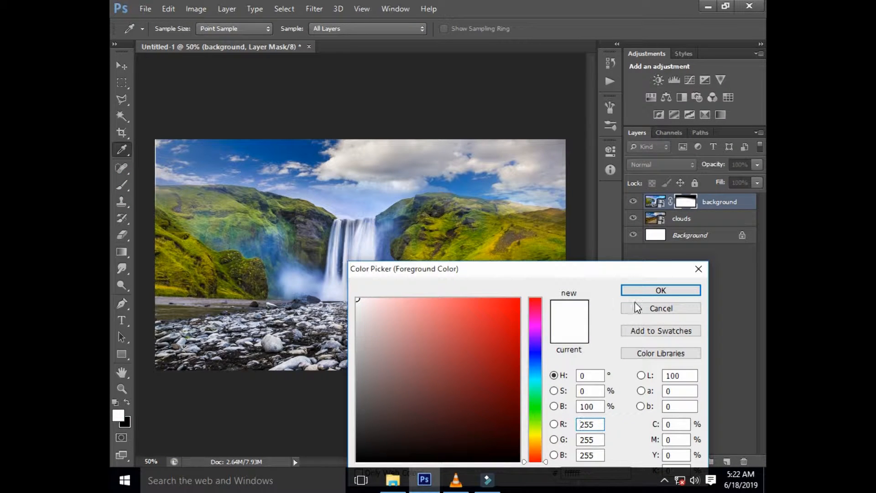
pyautogui.click(641, 291)
pyautogui.rightClick(488, 210)
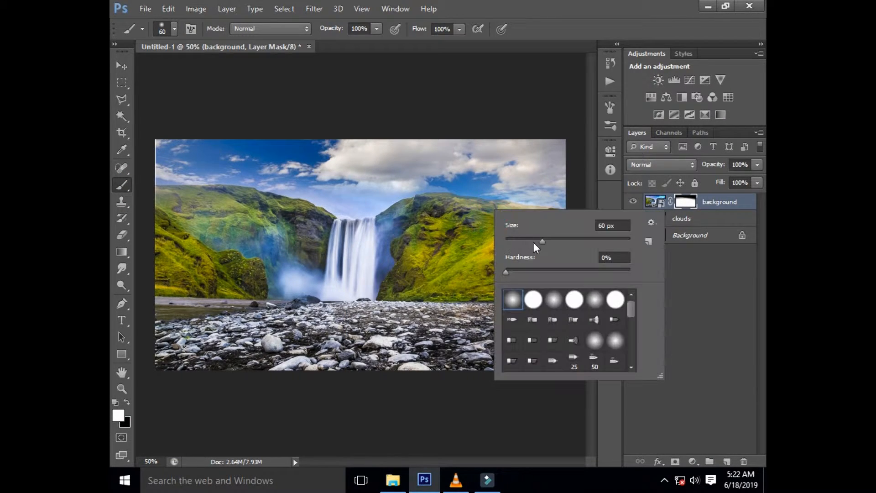
pyautogui.click(553, 241)
pyautogui.click(430, 207)
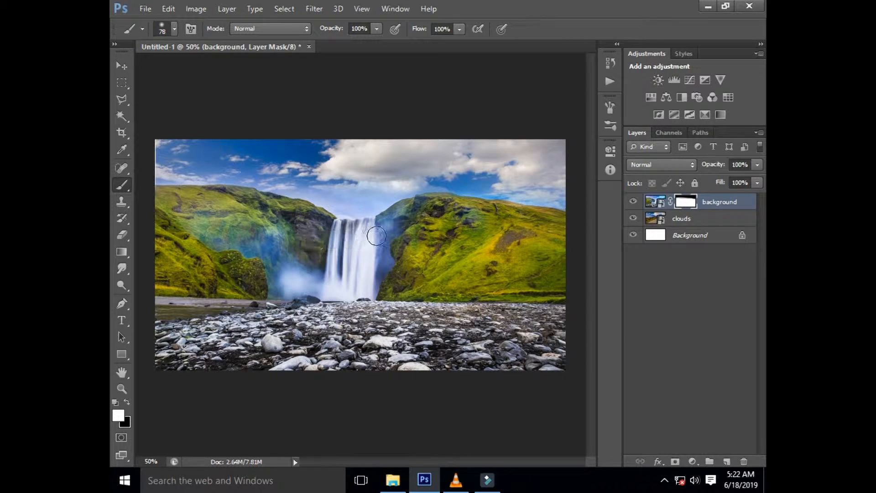
pyautogui.hotkey('ctrl', '-')
pyautogui.hotkey('ctrl', '+')
# Place the car image, scale it to about 22%, and position it on the rocks in the lower right of the scene.
pyautogui.click(145, 9)
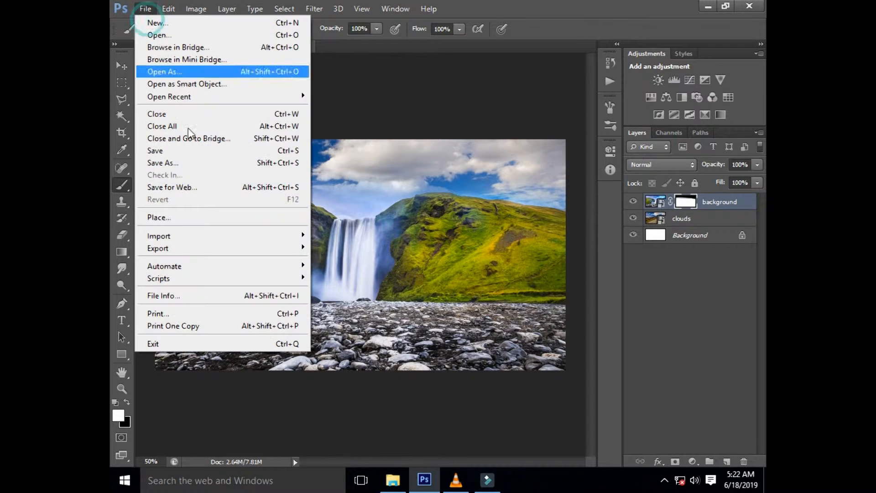
pyautogui.click(197, 220)
pyautogui.doubleClick(554, 147)
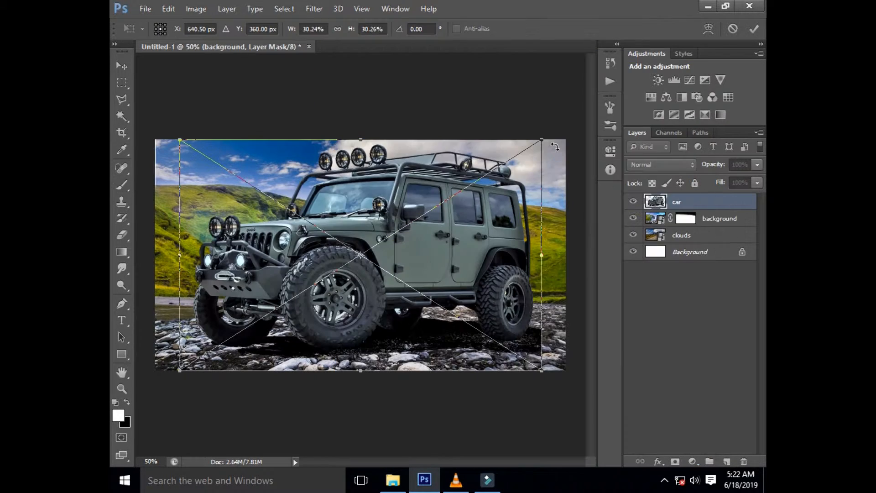
pyautogui.moveTo(544, 141); pyautogui.dragTo(497, 174)
pyautogui.moveTo(474, 236); pyautogui.dragTo(509, 264)
pyautogui.press('Return')
pyautogui.press('b')
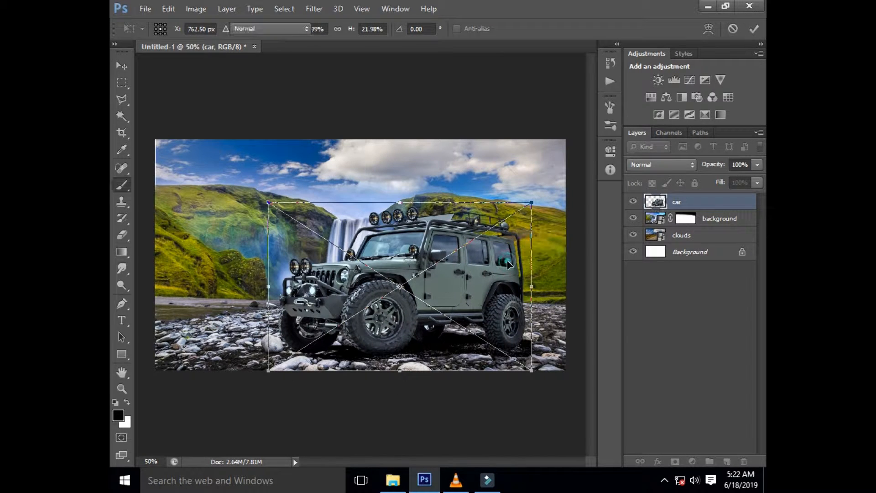
# Rasterize the car smart object so that it can be edited with the Eraser tool.
pyautogui.hotkey('ctrl', '+')
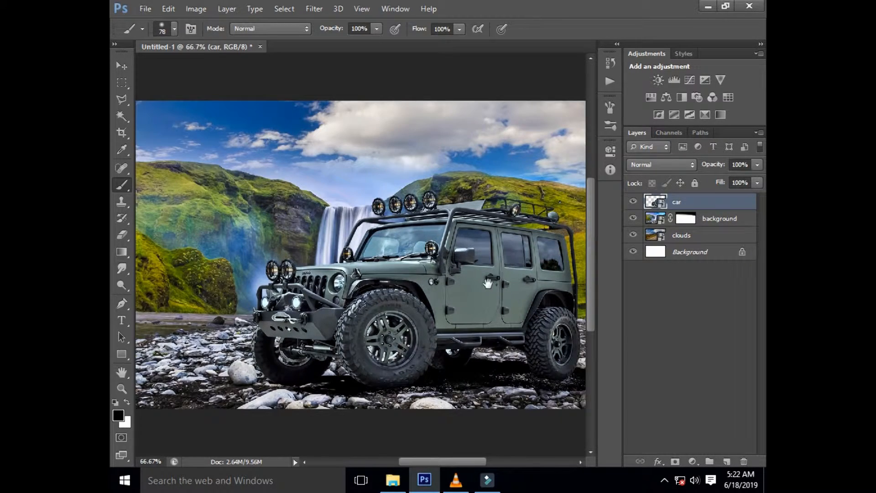
pyautogui.moveTo(487, 283); pyautogui.dragTo(401, 196)
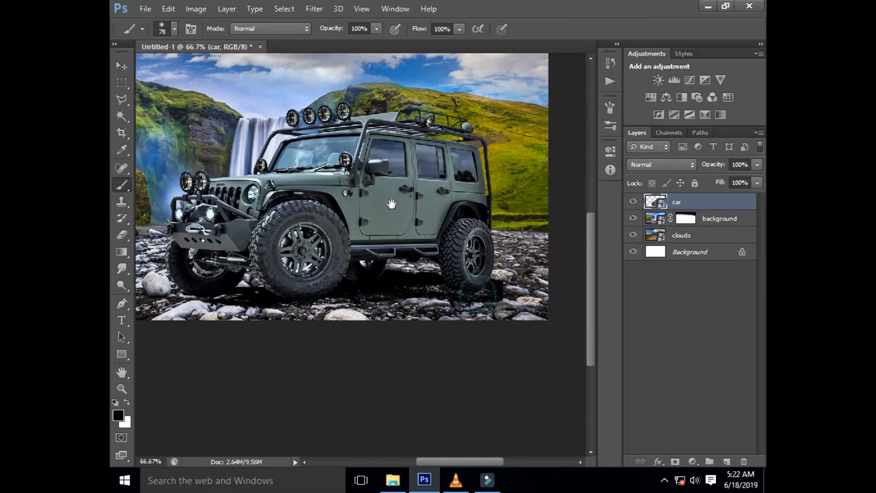
pyautogui.click(118, 236)
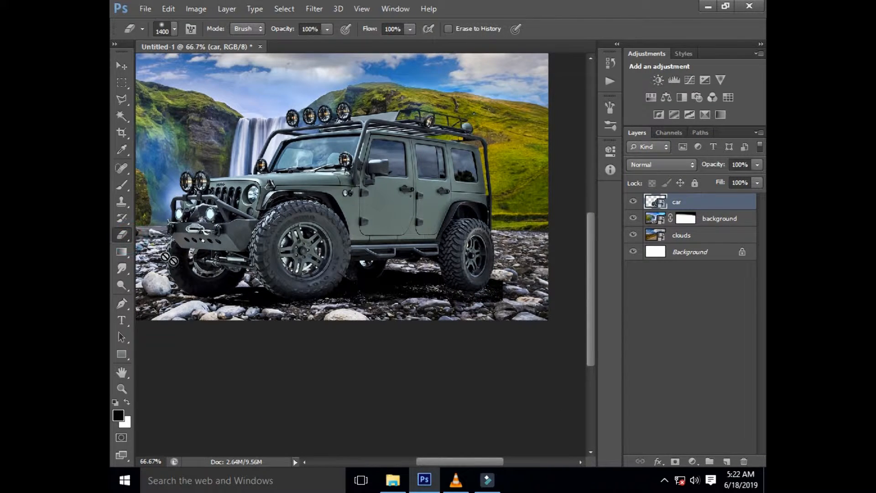
pyautogui.click(240, 302)
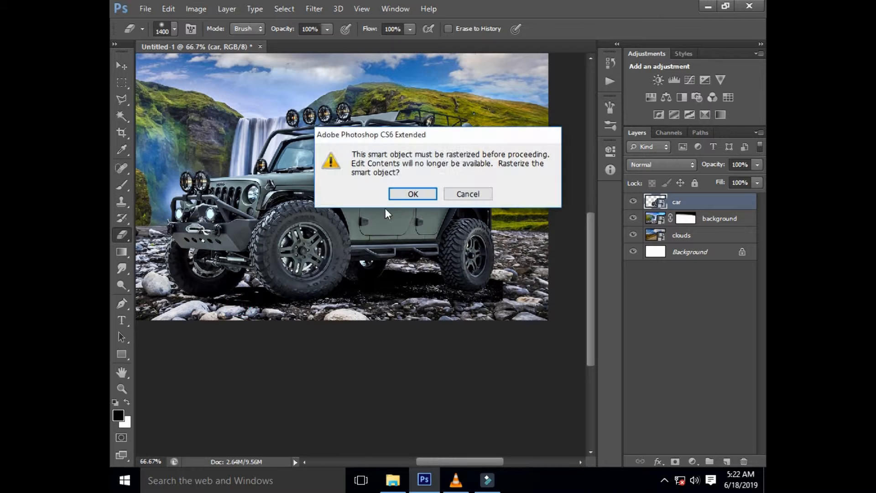
pyautogui.click(409, 194)
# Resize the soft eraser to 80 px and erase the car's dark ground shadow around and below the rear wheel.
pyautogui.rightClick(370, 288)
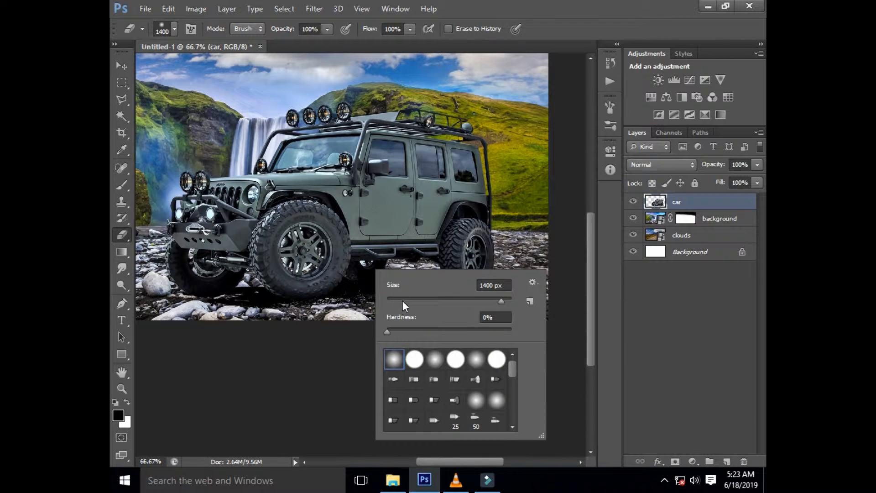
pyautogui.click(402, 301)
pyautogui.click(341, 300)
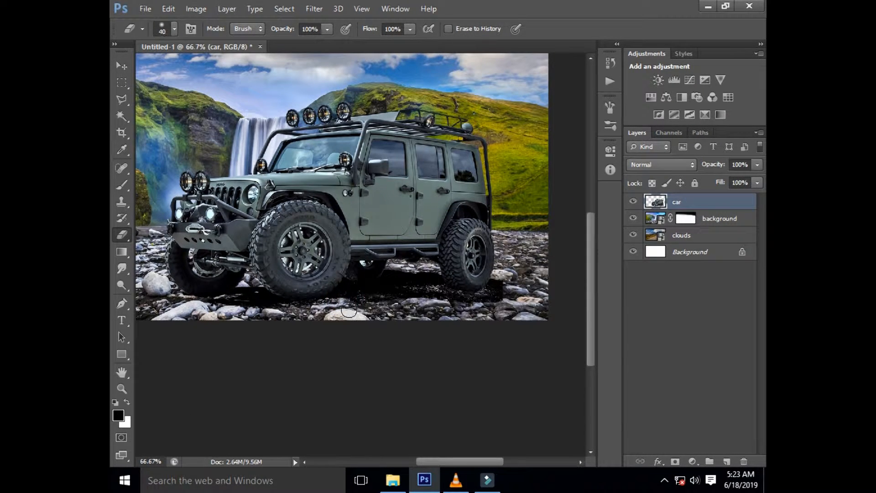
pyautogui.press(']')
pyautogui.press(']')
pyautogui.press(']')
pyautogui.press(']')
pyautogui.press(']')
pyautogui.press(']')
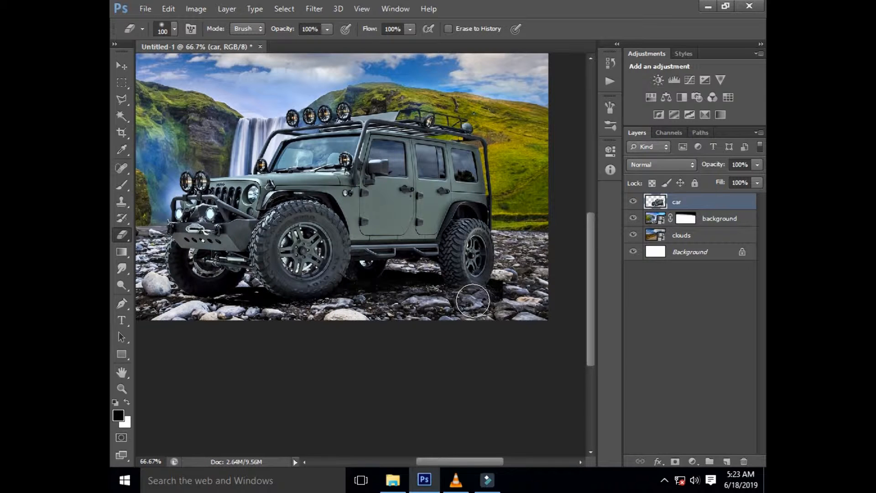
pyautogui.hotkey('ctrl', 'z')
pyautogui.press('p')
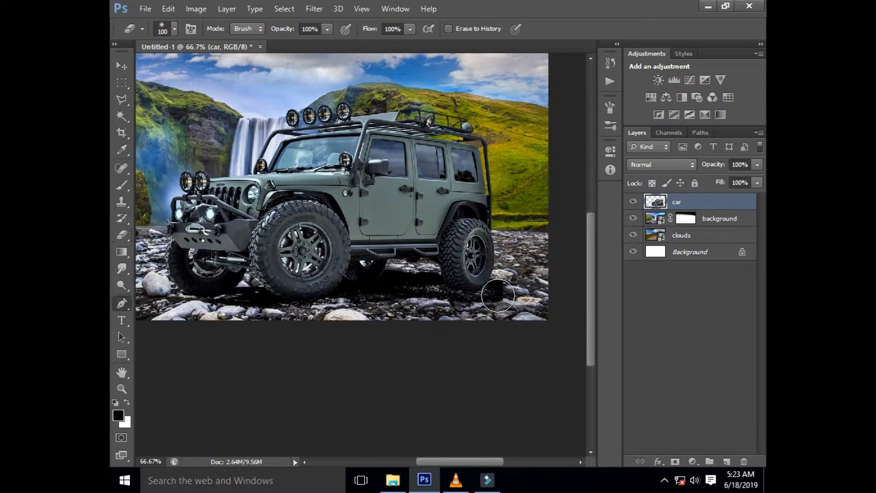
pyautogui.press('e')
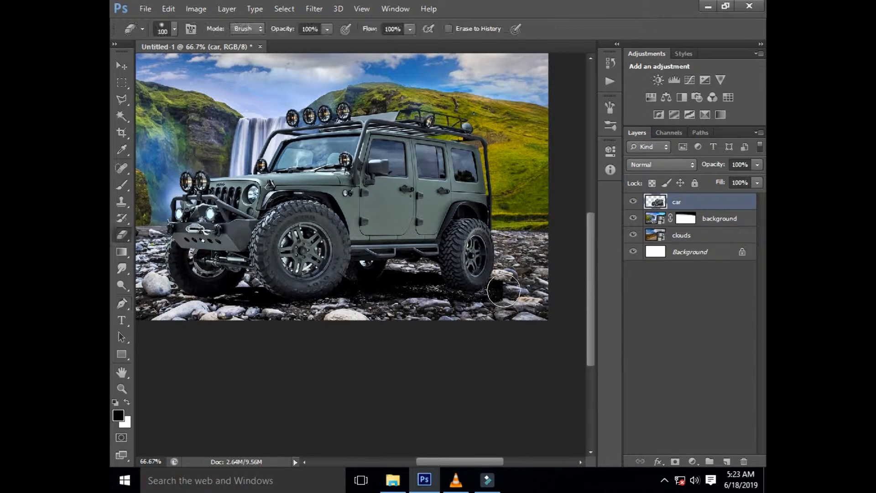
pyautogui.press('[')
pyautogui.press('[')
pyautogui.moveTo(502, 292)
pyautogui.mouseDown()
pyautogui.moveTo(499, 310)
pyautogui.moveTo(502, 292)
pyautogui.moveTo(463, 312)
pyautogui.moveTo(390, 315)
pyautogui.mouseUp()
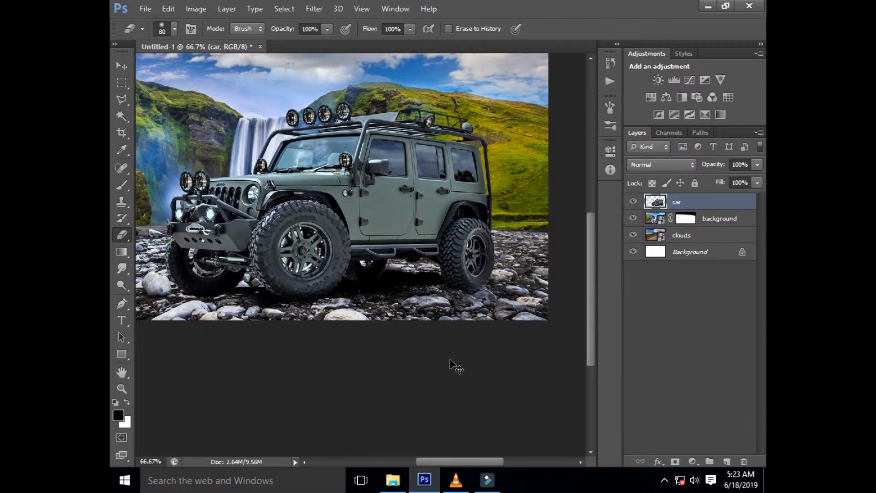
# Place the girl image, scale it to about 45%, and move it up above the car's hood.
pyautogui.hotkey('ctrl', '-')
pyautogui.hotkey('ctrl', '-')
pyautogui.hotkey('ctrl', '+')
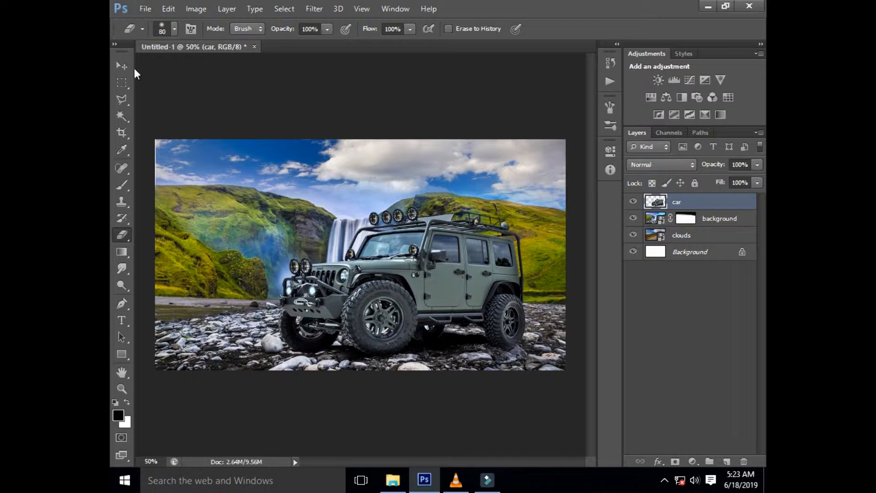
pyautogui.click(144, 8)
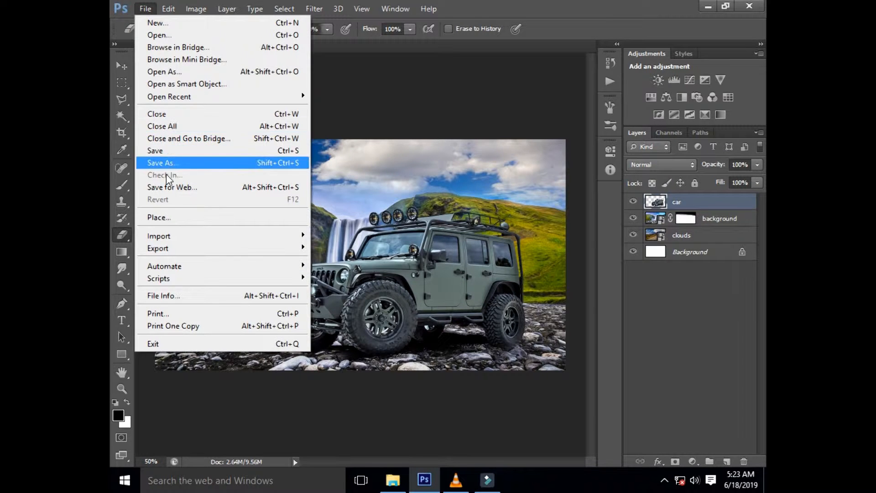
pyautogui.click(165, 222)
pyautogui.click(449, 238)
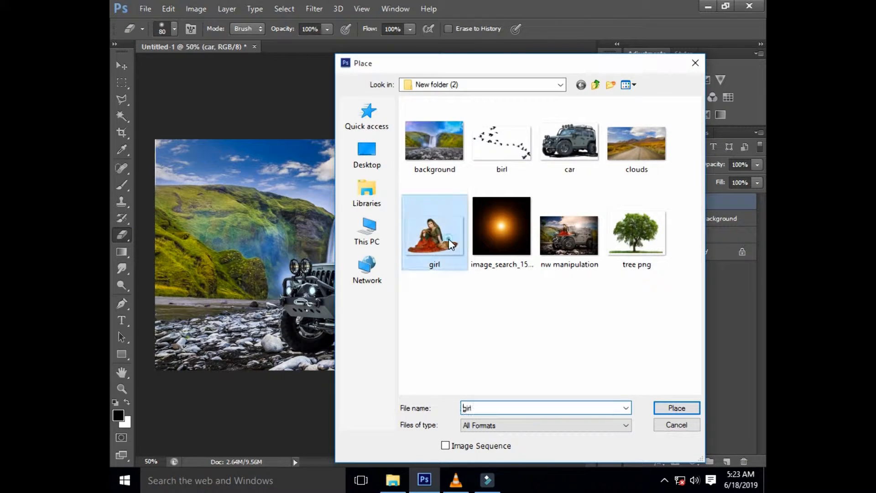
pyautogui.doubleClick(448, 239)
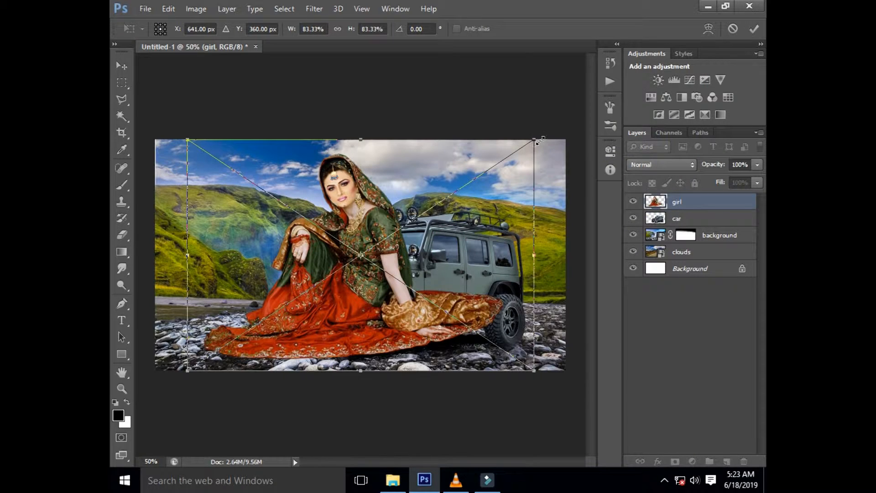
pyautogui.moveTo(538, 140); pyautogui.dragTo(460, 193)
pyautogui.moveTo(433, 267); pyautogui.dragTo(438, 218)
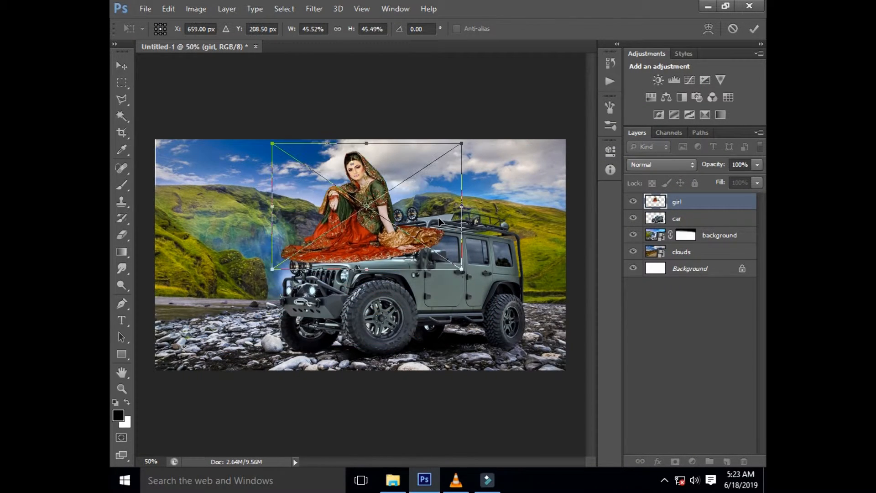
# Resize the girl to about 29%, rotate her about 6 degrees, and seat her on the car's hood.
pyautogui.hotkey('ctrl', '+')
pyautogui.moveTo(496, 285); pyautogui.dragTo(481, 302)
pyautogui.moveTo(376, 233); pyautogui.dragTo(383, 246)
pyautogui.moveTo(511, 136); pyautogui.dragTo(451, 166)
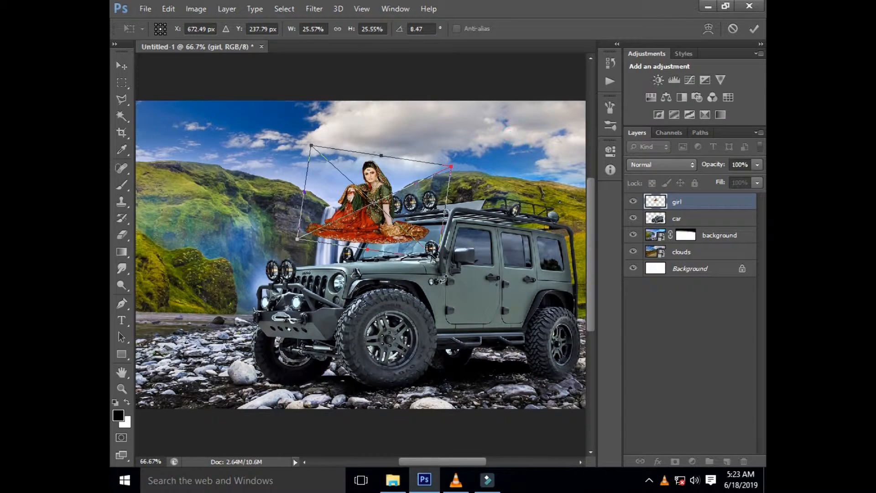
pyautogui.moveTo(443, 278); pyautogui.dragTo(454, 268)
pyautogui.moveTo(398, 239); pyautogui.dragTo(376, 259)
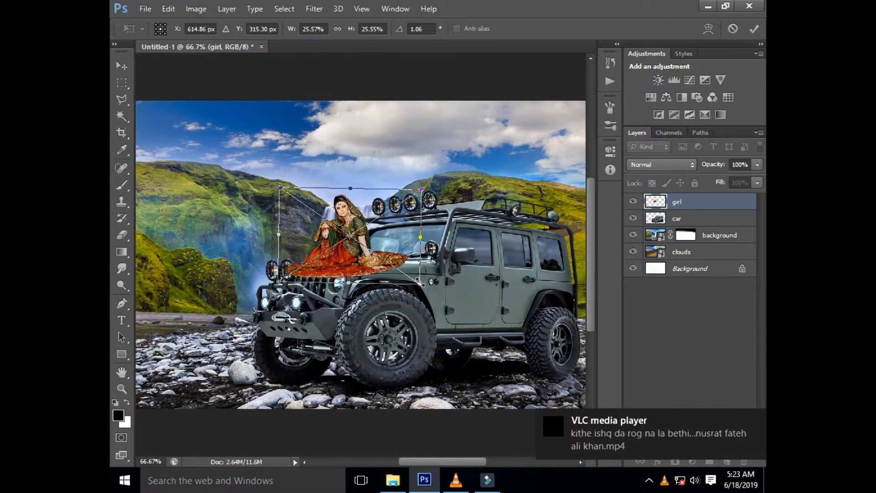
pyautogui.moveTo(419, 284); pyautogui.dragTo(433, 313)
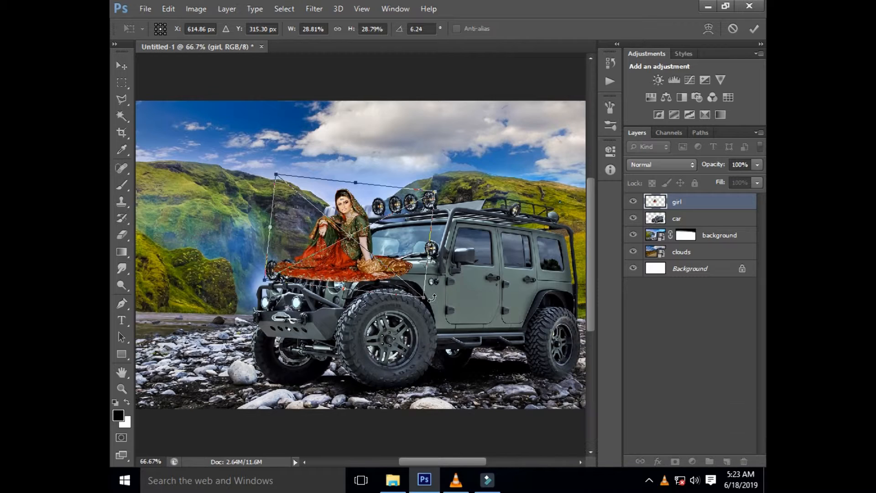
# Nudge the girl to about X 636 px, Y 311 px on the hood and commit the placement.
pyautogui.press('Right')
pyautogui.press('Right')
pyautogui.press('Right')
pyautogui.press('Right')
pyautogui.press('Right')
pyautogui.press('Right')
pyautogui.press('Right')
pyautogui.press('Right')
pyautogui.press('Right')
pyautogui.press('Up')
pyautogui.press('Up')
pyautogui.press('Up')
pyautogui.press('Right')
pyautogui.press('Right')
pyautogui.press('Right')
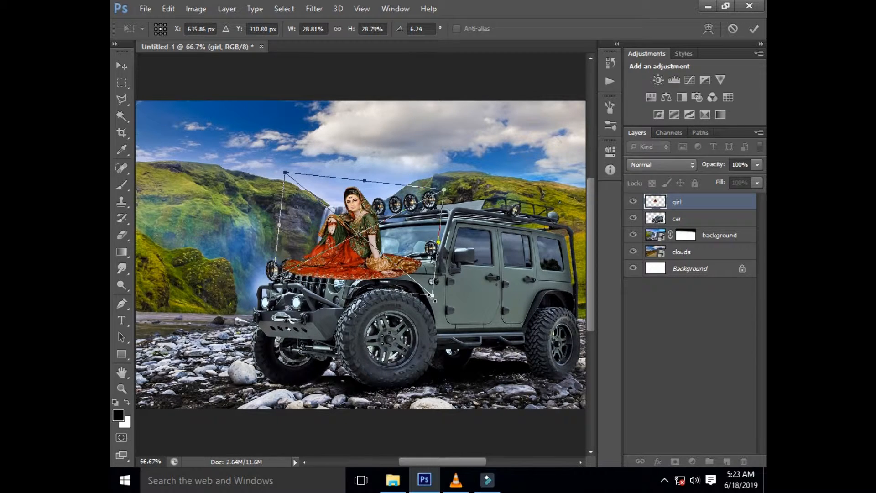
pyautogui.press('Return')
# Move the seated girl slightly closer to the windshield on the car's hood.
pyautogui.press('e')
pyautogui.scroll(2, 431, 296)
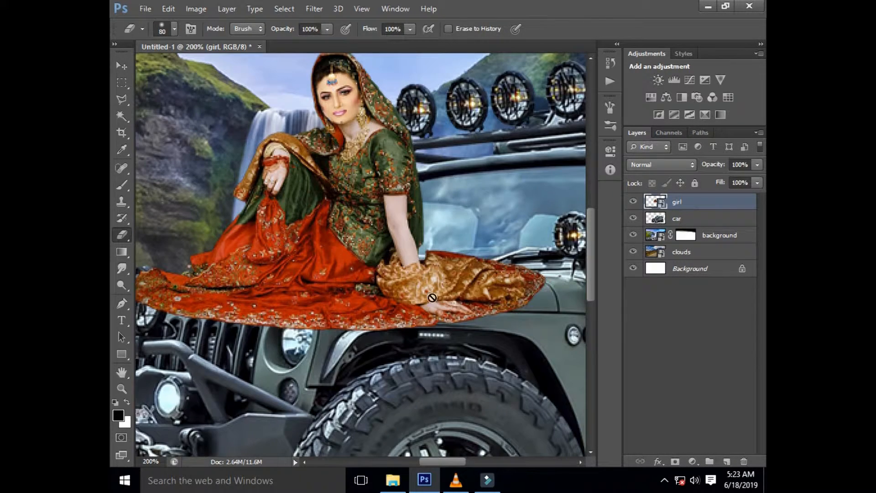
pyautogui.click(121, 66)
pyautogui.moveTo(275, 164); pyautogui.dragTo(302, 169)
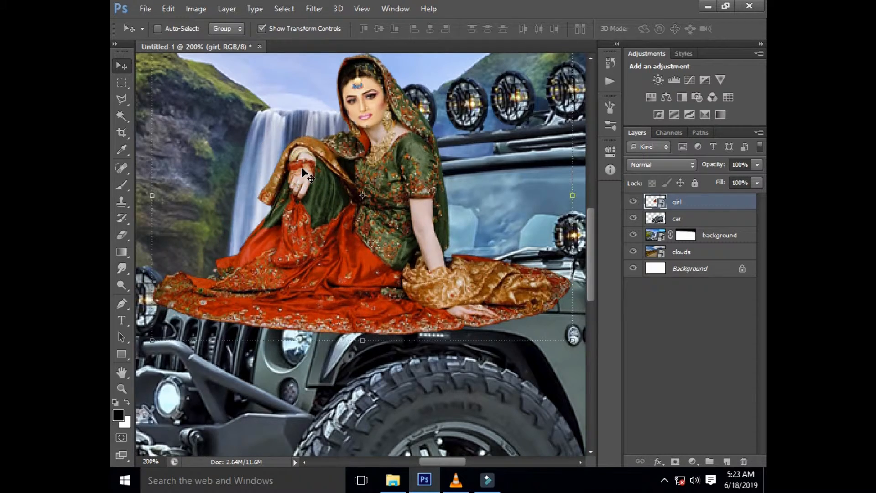
pyautogui.scroll(-4, 302, 169)
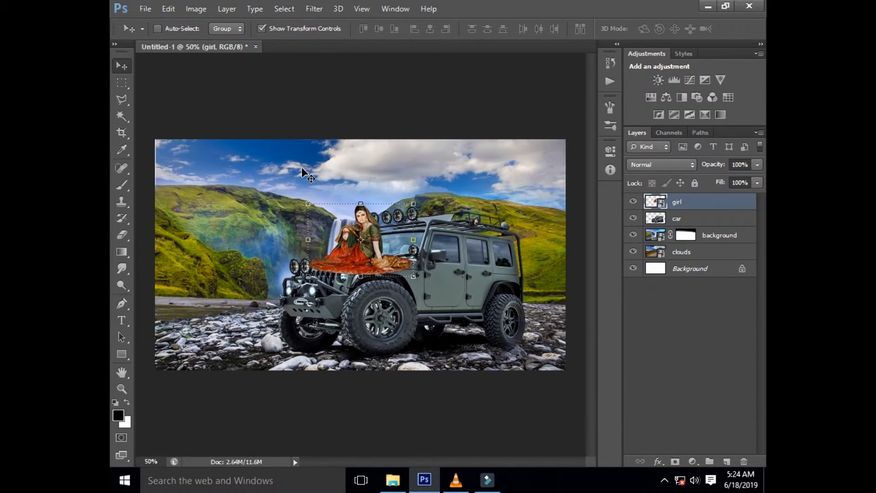
# Place the birl image, scale it to about 10%, and move the birds into the cloudy sky above the car.
pyautogui.click(145, 8)
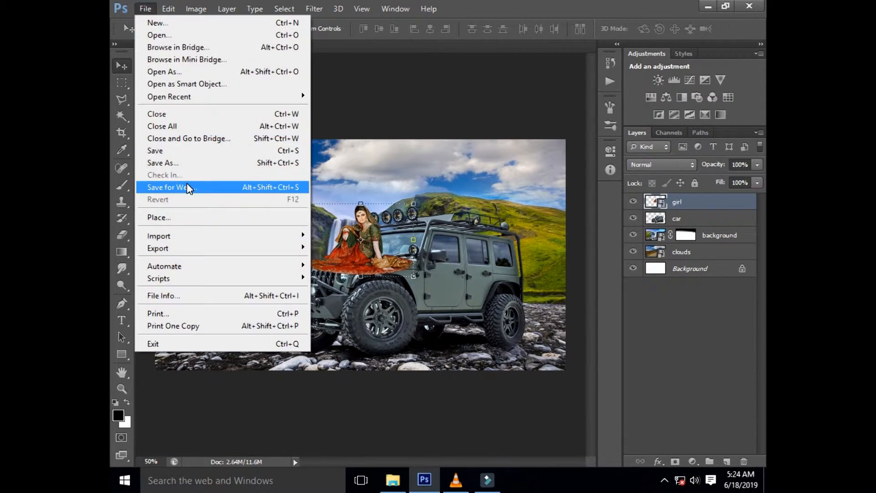
pyautogui.click(182, 218)
pyautogui.doubleClick(485, 149)
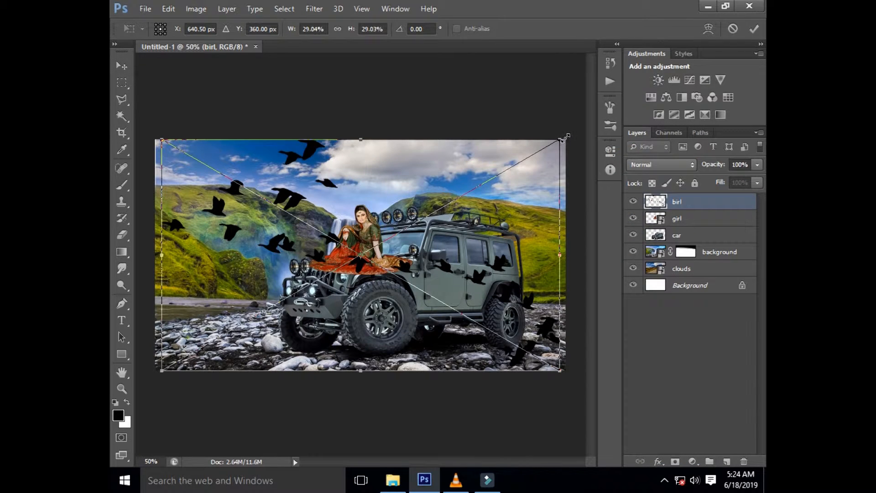
pyautogui.moveTo(563, 139); pyautogui.dragTo(429, 216)
pyautogui.moveTo(387, 259); pyautogui.dragTo(481, 164)
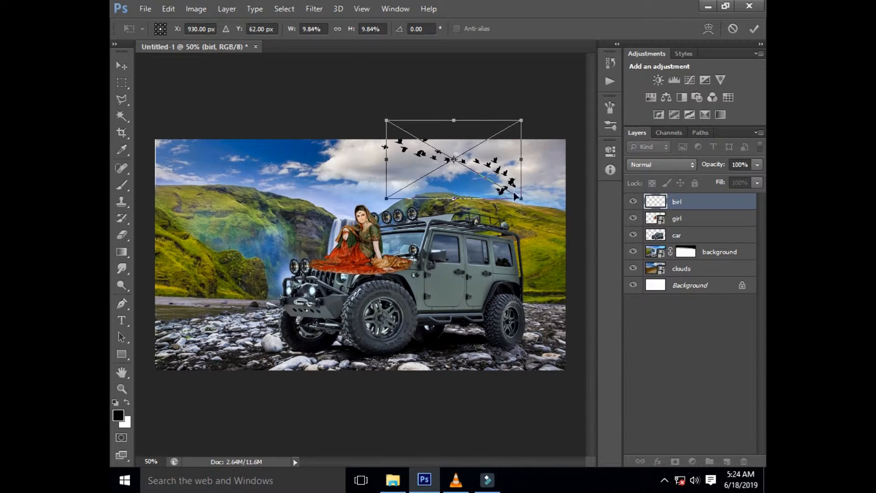
# Shrink the birds to about 6.5%, position them fully inside the sky, and set their layer opacity to 65%.
pyautogui.moveTo(519, 199); pyautogui.dragTo(496, 184)
pyautogui.moveTo(480, 154); pyautogui.dragTo(508, 161)
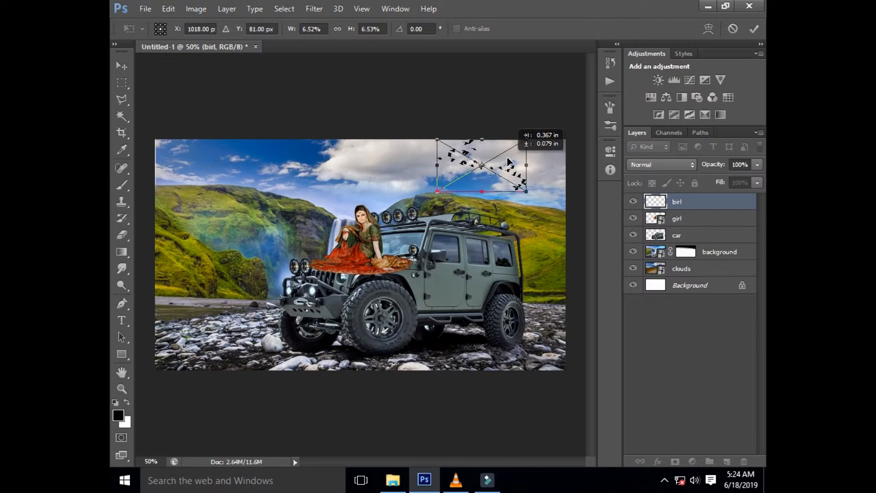
pyautogui.press('Return')
pyautogui.moveTo(756, 165); pyautogui.dragTo(738, 178)
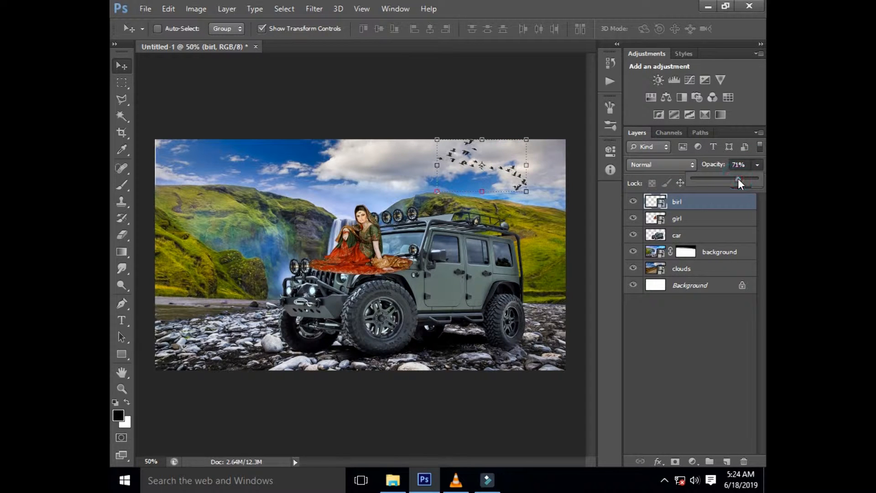
pyautogui.click(145, 9)
pyautogui.click(162, 217)
pyautogui.click(496, 223)
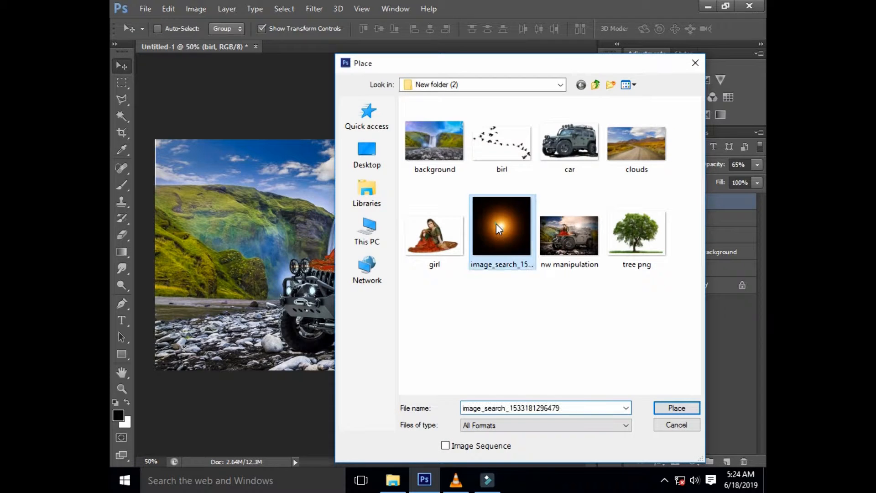
pyautogui.doubleClick(496, 223)
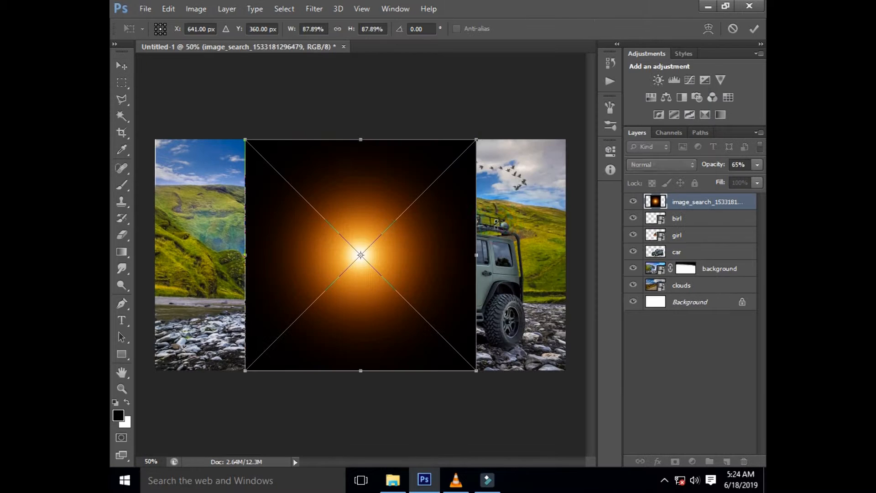
pyautogui.click(638, 165)
pyautogui.click(693, 108)
pyautogui.moveTo(419, 290); pyautogui.dragTo(527, 228)
pyautogui.press('Return')
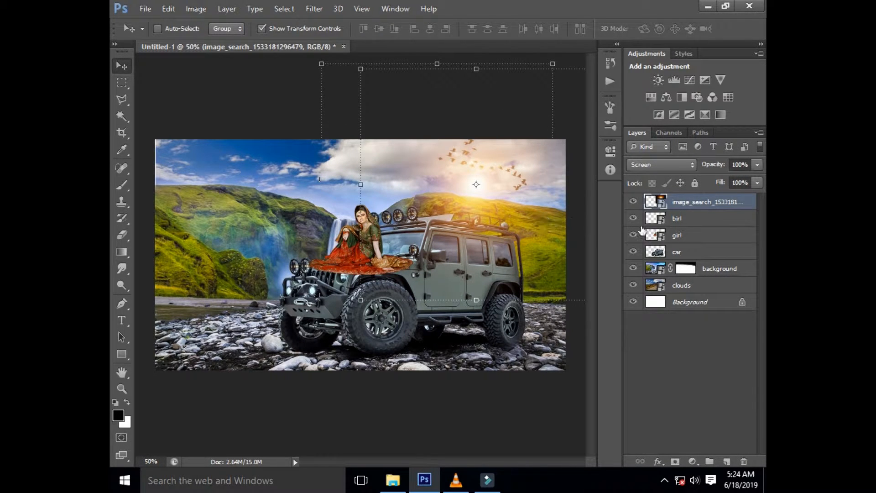
# Set the birl layer's opacity to 86%.
pyautogui.click(719, 216)
pyautogui.click(757, 164)
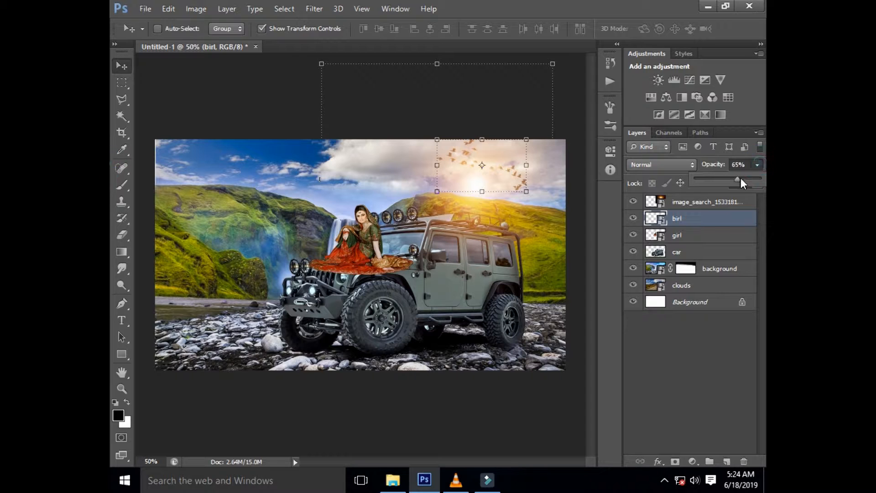
pyautogui.click(510, 264)
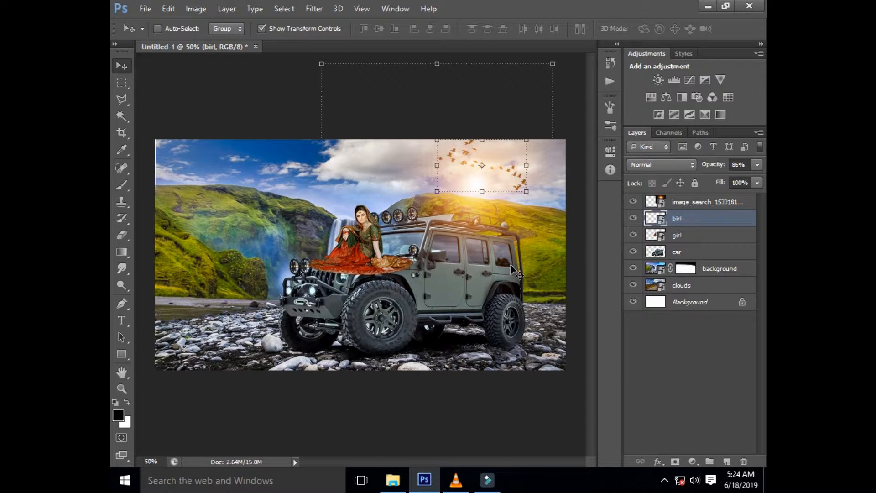
# Place the tree png image, scale it down, and move it to the upper left corner of the scene.
pyautogui.hotkey('ctrl', '-')
pyautogui.hotkey('ctrl', '-')
pyautogui.hotkey('ctrl', '+')
pyautogui.hotkey('ctrl', '+')
pyautogui.click(145, 9)
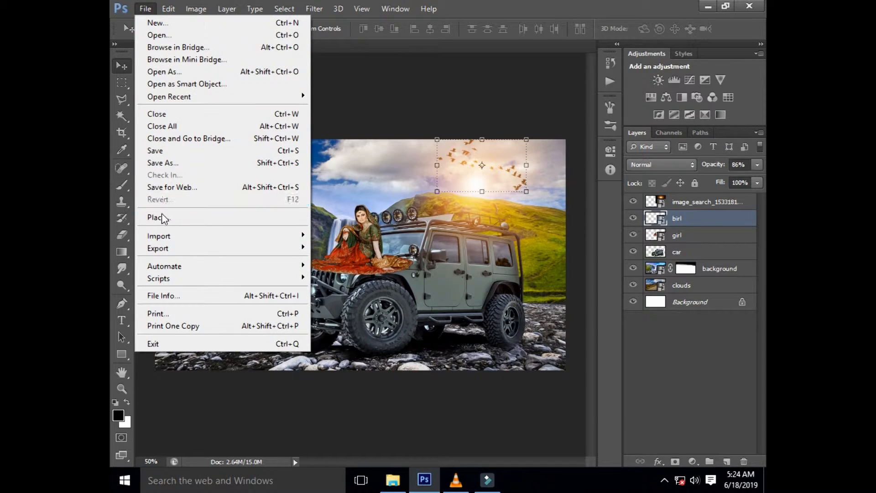
pyautogui.click(161, 215)
pyautogui.doubleClick(625, 232)
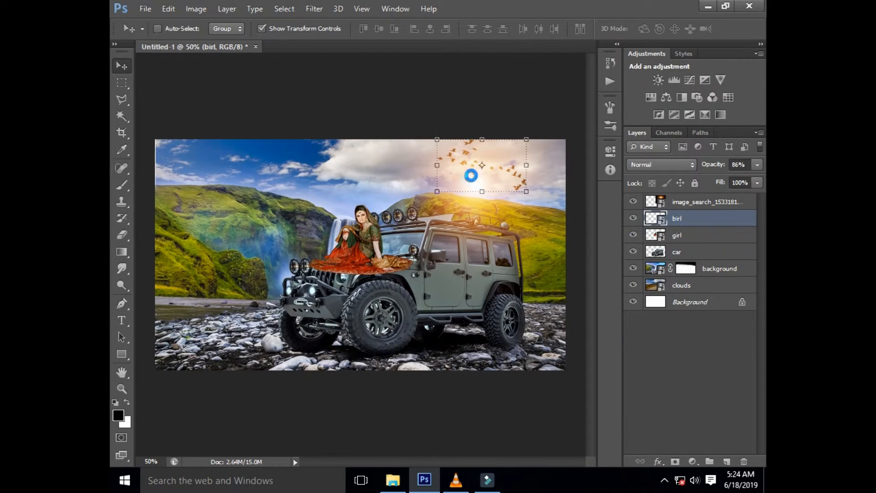
pyautogui.moveTo(515, 137); pyautogui.dragTo(414, 215)
pyautogui.moveTo(363, 231); pyautogui.dragTo(247, 129)
# Scale the tree to about 1.8%, stand it on the left hill's ridge, and commit the placement.
pyautogui.hotkey('ctrl', '+')
pyautogui.hotkey('ctrl', '+')
pyautogui.hotkey('ctrl', '+')
pyautogui.moveTo(211, 203); pyautogui.dragTo(302, 284)
pyautogui.moveTo(455, 145); pyautogui.dragTo(431, 162)
pyautogui.press('Return')
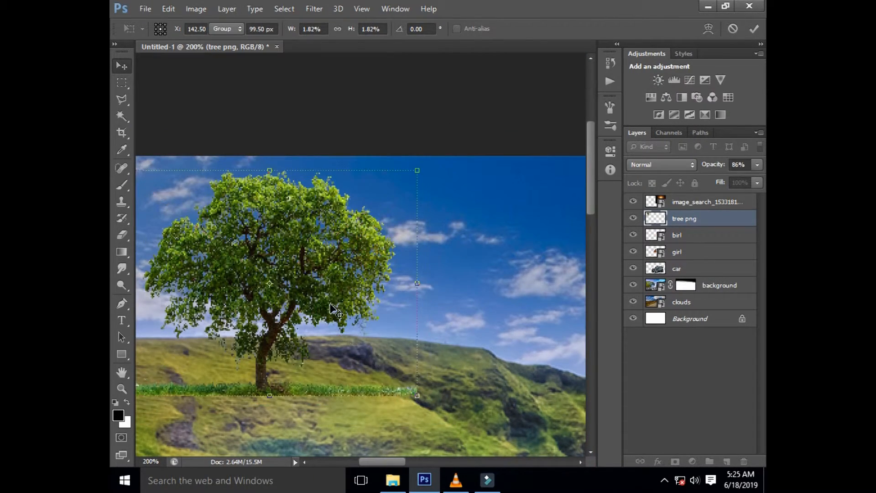
# Rasterize the tree smart object for erasing and reduce the soft eraser to 60 px.
pyautogui.moveTo(323, 307); pyautogui.dragTo(417, 289)
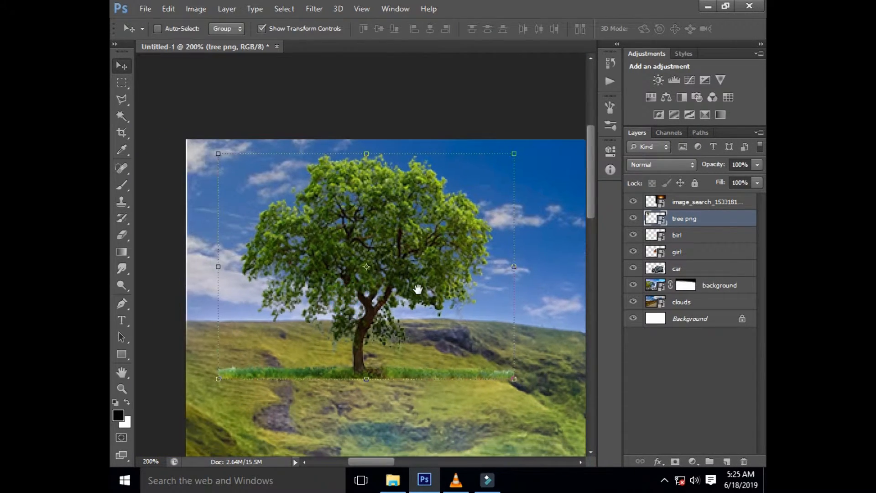
pyautogui.click(121, 235)
pyautogui.click(275, 372)
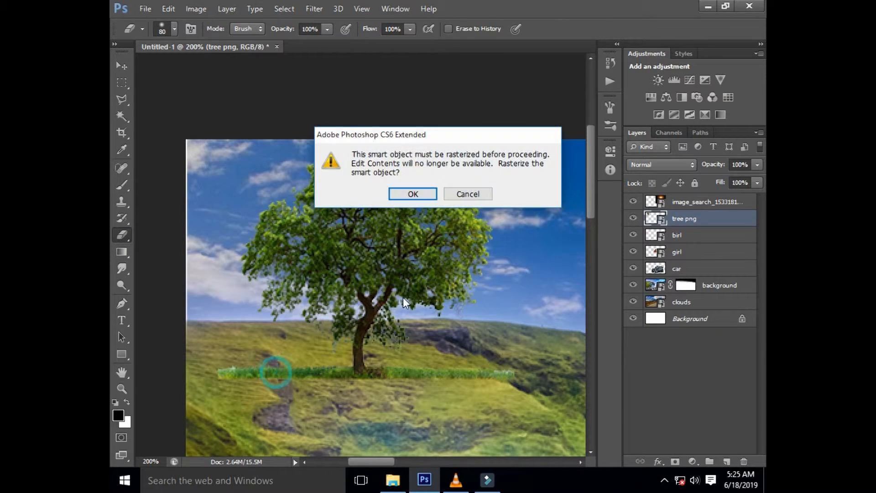
pyautogui.click(423, 196)
pyautogui.press('[')
pyautogui.press('[')
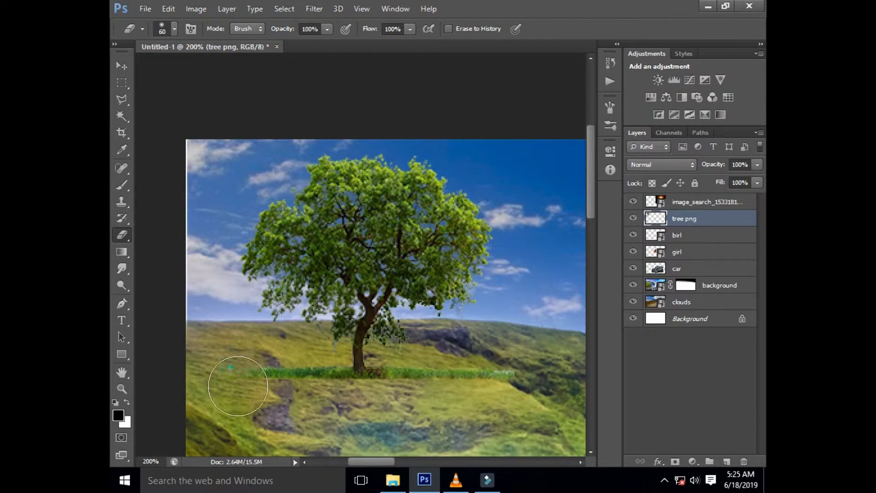
# Erase the tree's grass strip on both sides of the trunk so it blends into the hill, reducing the eraser to 35 px.
pyautogui.moveTo(237, 386)
pyautogui.mouseDown()
pyautogui.moveTo(270, 364)
pyautogui.moveTo(312, 368)
pyautogui.moveTo(318, 383)
pyautogui.moveTo(348, 394)
pyautogui.moveTo(427, 376)
pyautogui.moveTo(495, 378)
pyautogui.mouseUp()
pyautogui.press('[')
pyautogui.press('[')
pyautogui.press('[')
pyautogui.press('[')
pyautogui.hotkey('ctrl', '-')
pyautogui.hotkey('ctrl', '-')
pyautogui.hotkey('ctrl', '-')
pyautogui.hotkey('ctrl', '-')
pyautogui.hotkey('ctrl', '-')
pyautogui.hotkey('ctrl', '+')
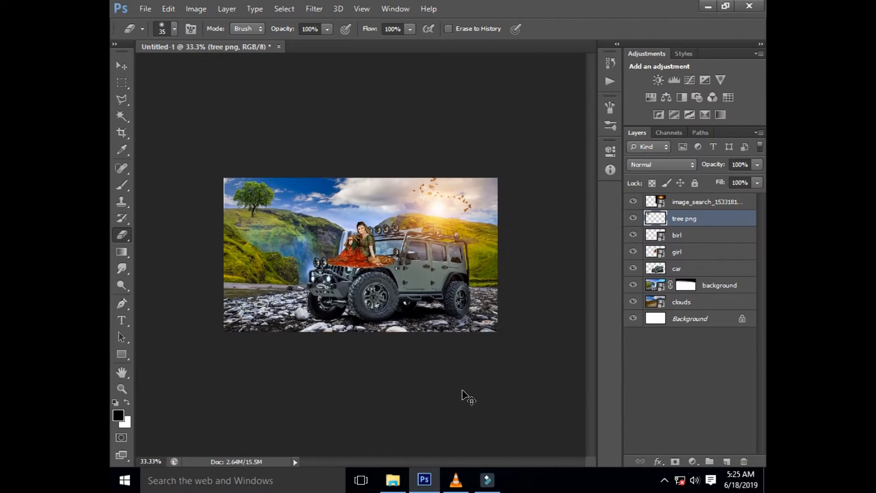
pyautogui.hotkey('ctrl', '+')
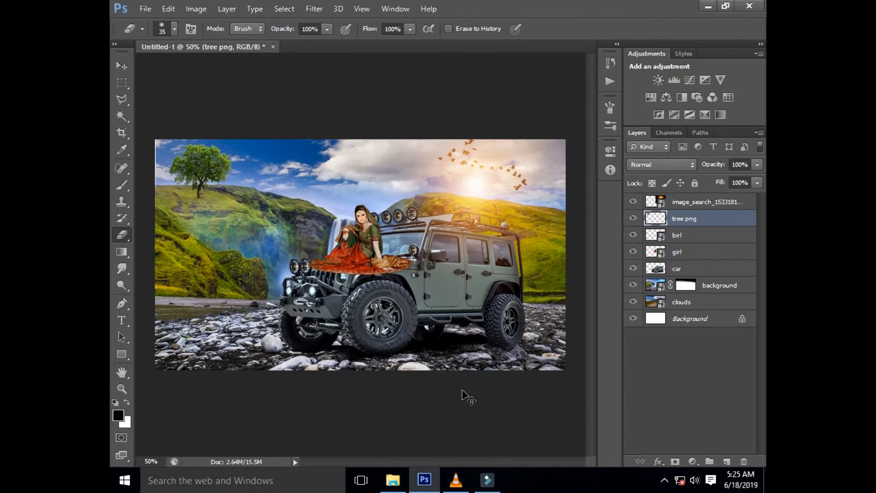
# Add a new layer at the top of the layer stack and fill it with black using the Paint Bucket tool.
pyautogui.click(724, 462)
pyautogui.moveTo(651, 223); pyautogui.dragTo(654, 201)
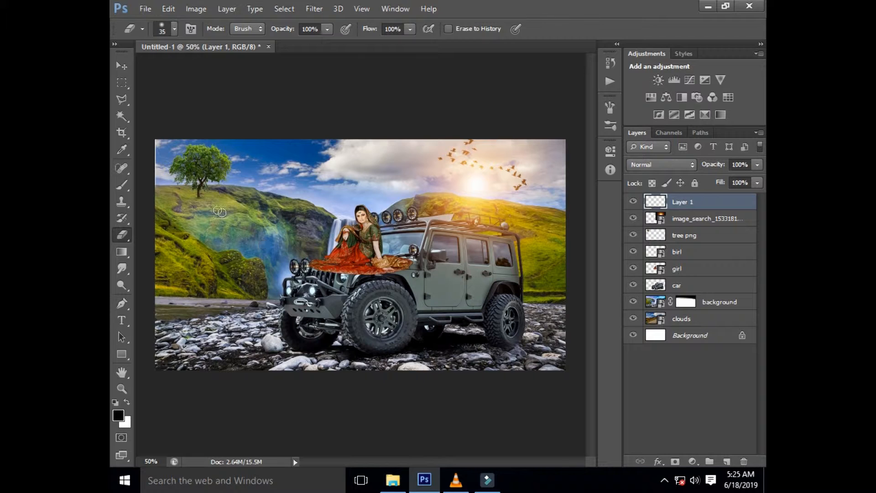
pyautogui.click(122, 251)
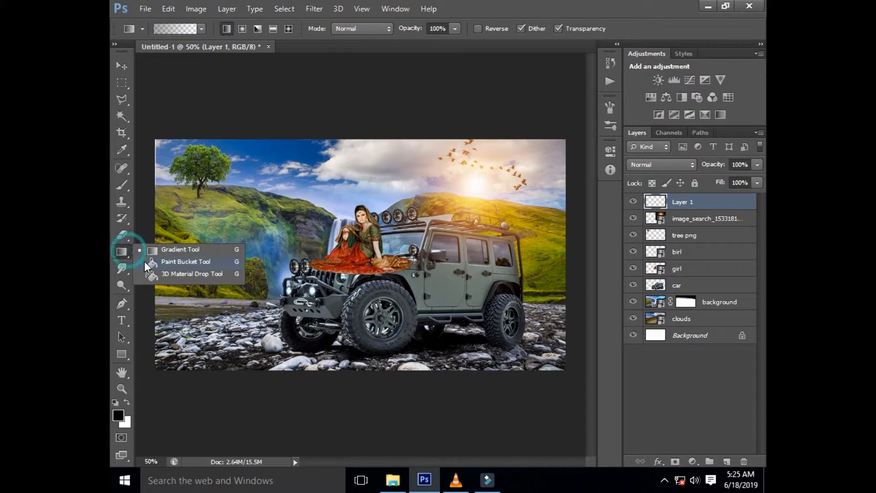
pyautogui.click(182, 261)
pyautogui.click(261, 237)
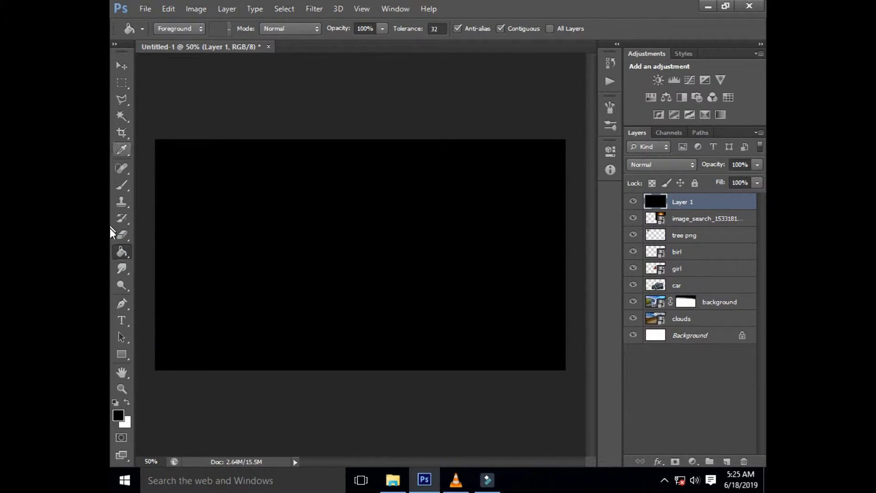
# Erase the centre of the black layer with a single dab of the soft Eraser enlarged to 1000 px.
pyautogui.click(122, 235)
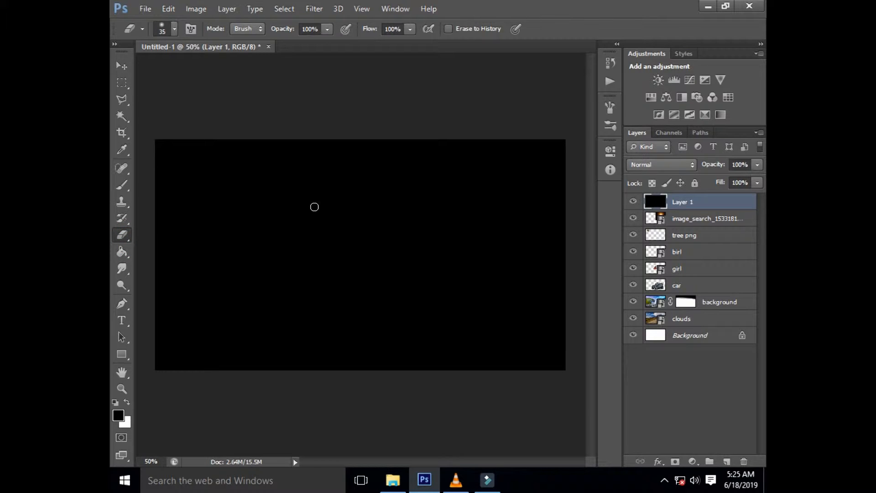
pyautogui.press(']')
pyautogui.press(']')
pyautogui.press(']')
pyautogui.press(']')
pyautogui.press(']')
pyautogui.press(']')
pyautogui.press(']')
pyautogui.press(']')
pyautogui.press(']')
pyautogui.press(']')
pyautogui.press(']')
pyautogui.press(']')
pyautogui.press(']')
pyautogui.press(']')
pyautogui.press(']')
pyautogui.press(']')
pyautogui.press(']')
pyautogui.press(']')
pyautogui.press(']')
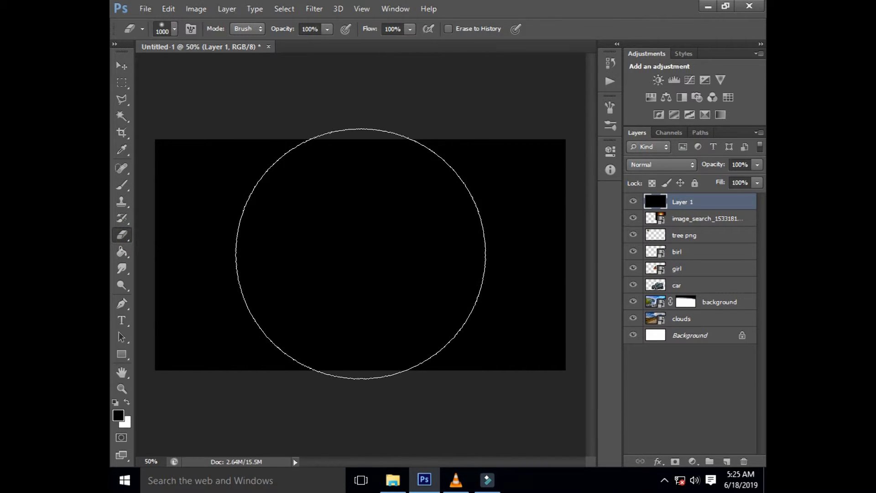
pyautogui.click(360, 253)
# Scale the erased black layer around its centre to about 193% so only its soft dark edges frame the picture.
pyautogui.hotkey('ctrl', '-')
pyautogui.hotkey('ctrl', '-')
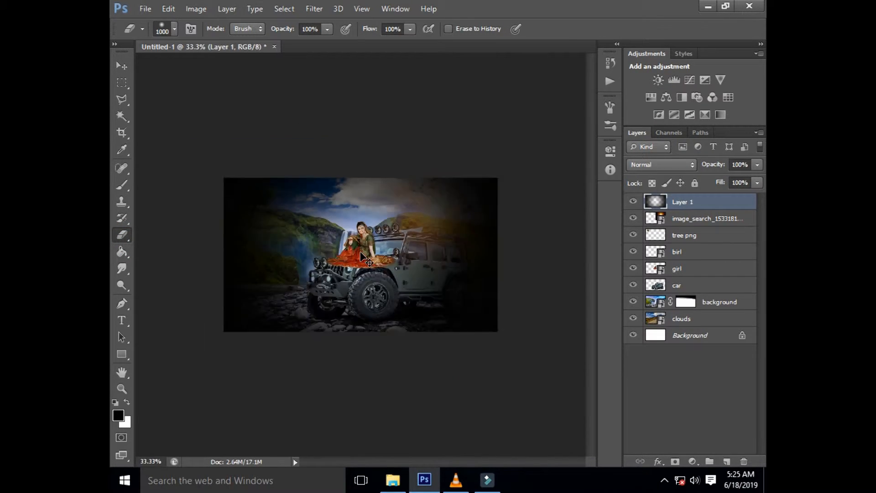
pyautogui.click(127, 66)
pyautogui.moveTo(426, 293); pyautogui.dragTo(477, 352)
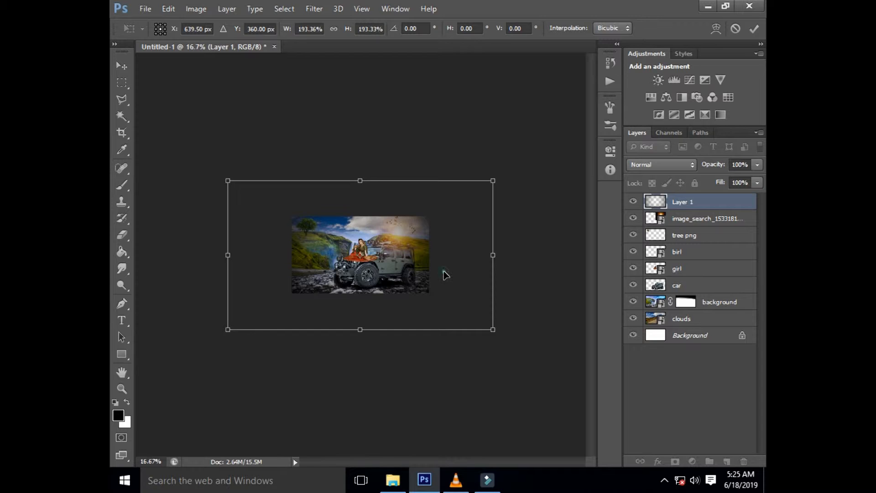
pyautogui.press('Return')
pyautogui.hotkey('ctrl', '+')
pyautogui.hotkey('ctrl', '+')
pyautogui.hotkey('ctrl', '+')
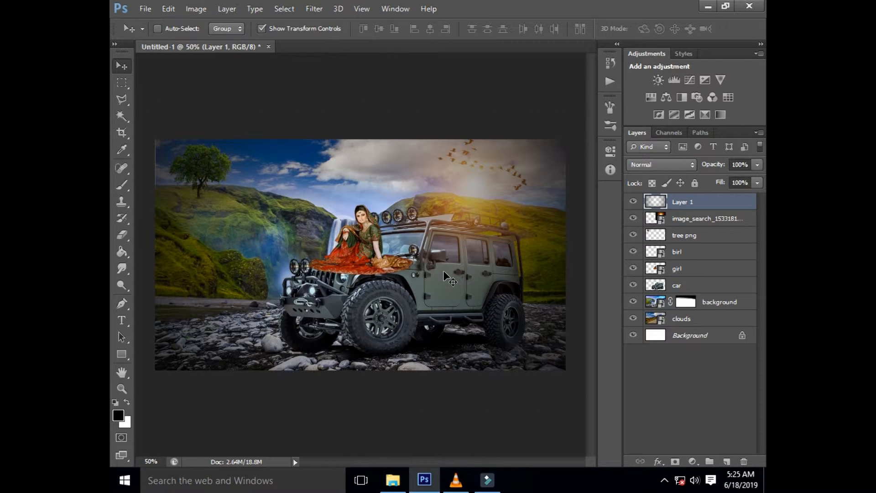
# Compare the image with and without the vignette layer, and enlarge the vignette slightly further around its centre.
pyautogui.click(633, 206)
pyautogui.click(634, 206)
pyautogui.hotkey('ctrl', '-')
pyautogui.hotkey('ctrl', '+')
pyautogui.hotkey('ctrl', '+')
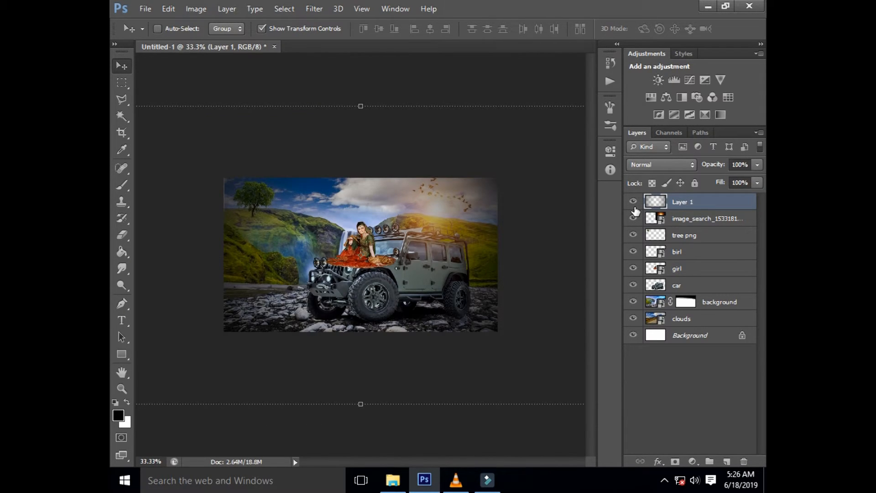
pyautogui.hotkey('ctrl', '-')
pyautogui.moveTo(556, 364); pyautogui.dragTo(570, 372)
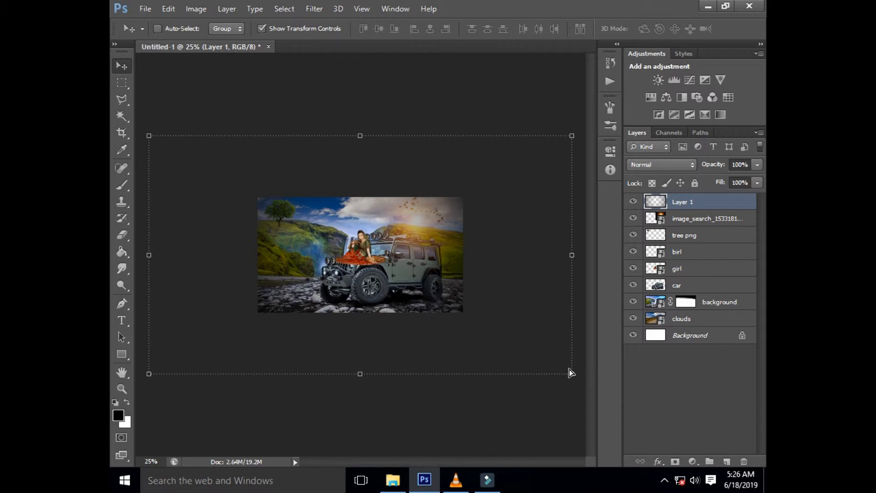
pyautogui.scroll(-3, 569, 372)
pyautogui.scroll(5, 570, 372)
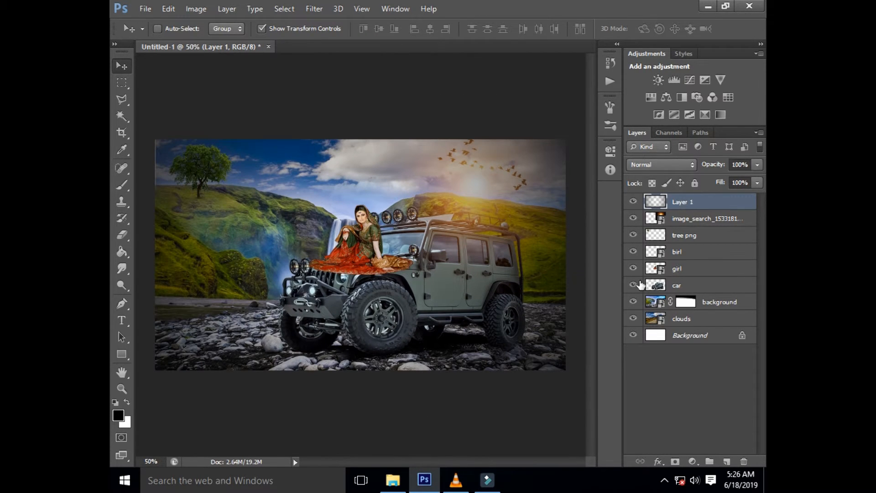
# Add a Color Lookup adjustment layer above all layers with the 3Strip.look 3DLUT and set its opacity to 62%.
pyautogui.click(693, 459)
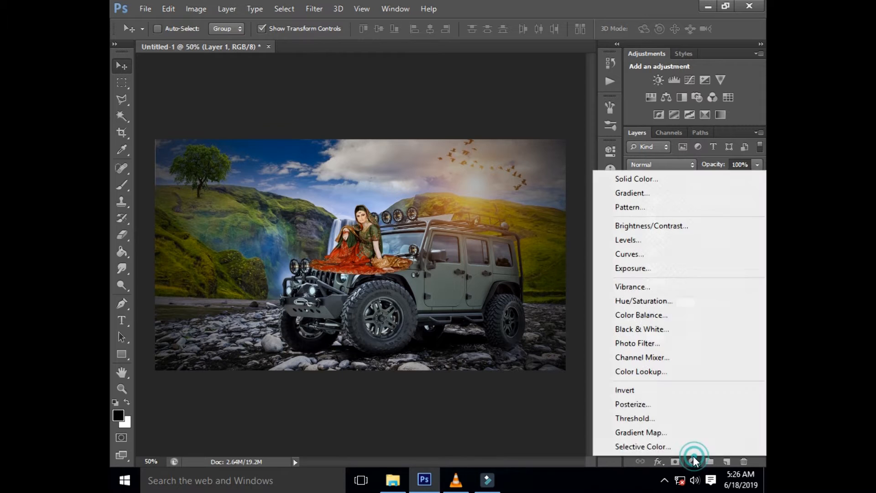
pyautogui.click(634, 368)
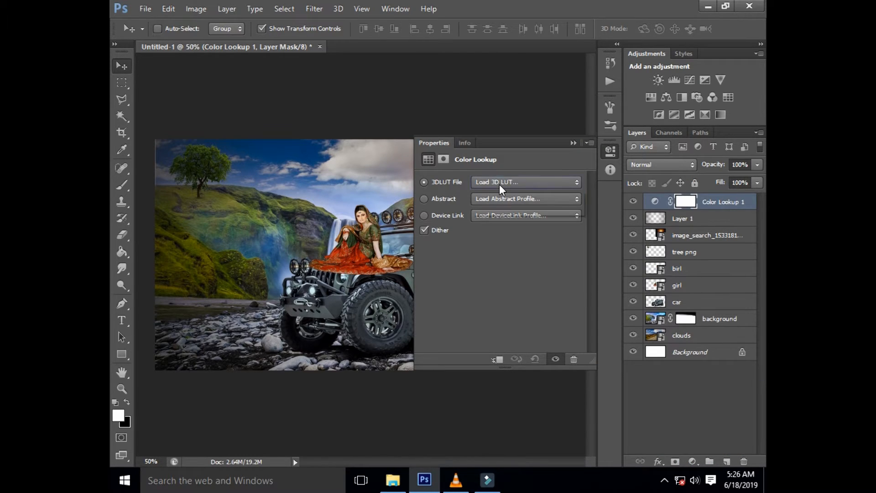
pyautogui.click(499, 182)
pyautogui.click(500, 245)
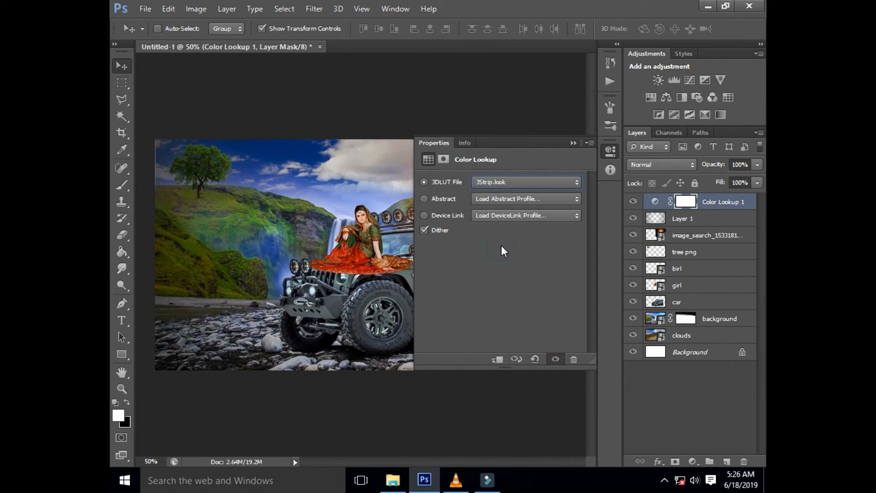
pyautogui.click(573, 143)
pyautogui.click(756, 165)
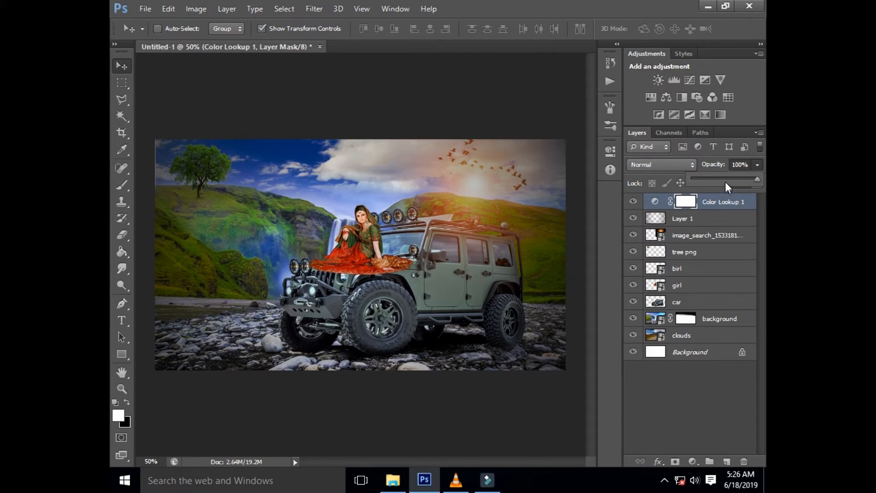
pyautogui.moveTo(732, 182); pyautogui.dragTo(735, 182)
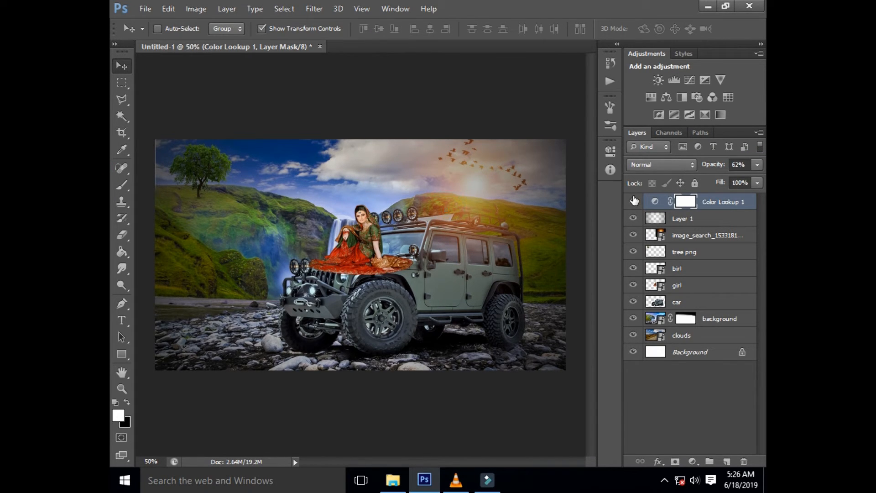
# Compare the image with and without the Color Lookup layer, and view the finished composite enlarged with the interface panels hidden.
pyautogui.click(633, 200)
pyautogui.click(633, 200)
pyautogui.press('Tab')
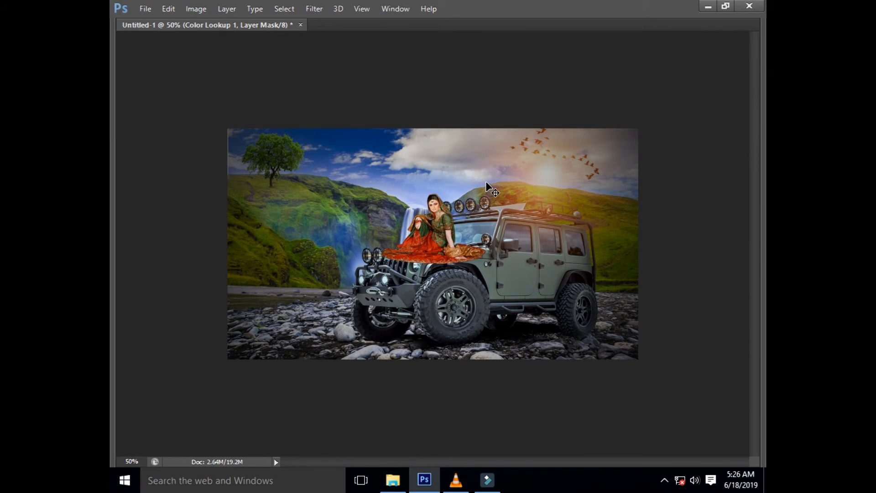
pyautogui.hotkey('ctrl', '+')
pyautogui.hotkey('ctrl', '+')
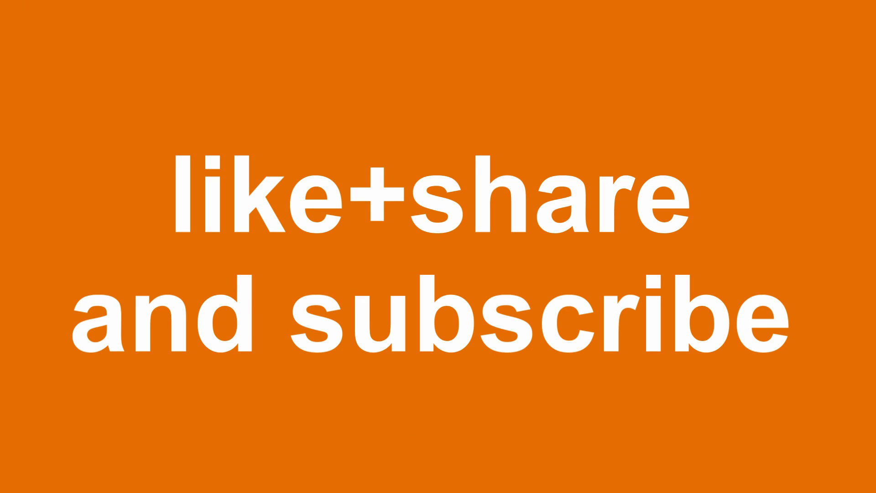